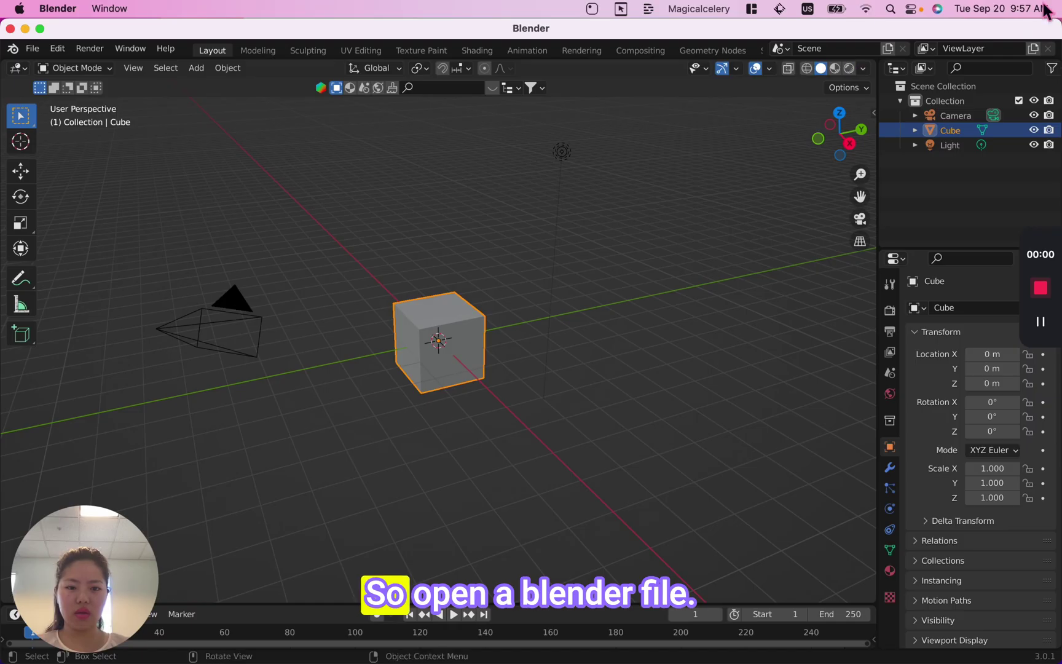
# Delete the default cube and add a Text object at the scene origin.
pyautogui.rightClick(468, 381)
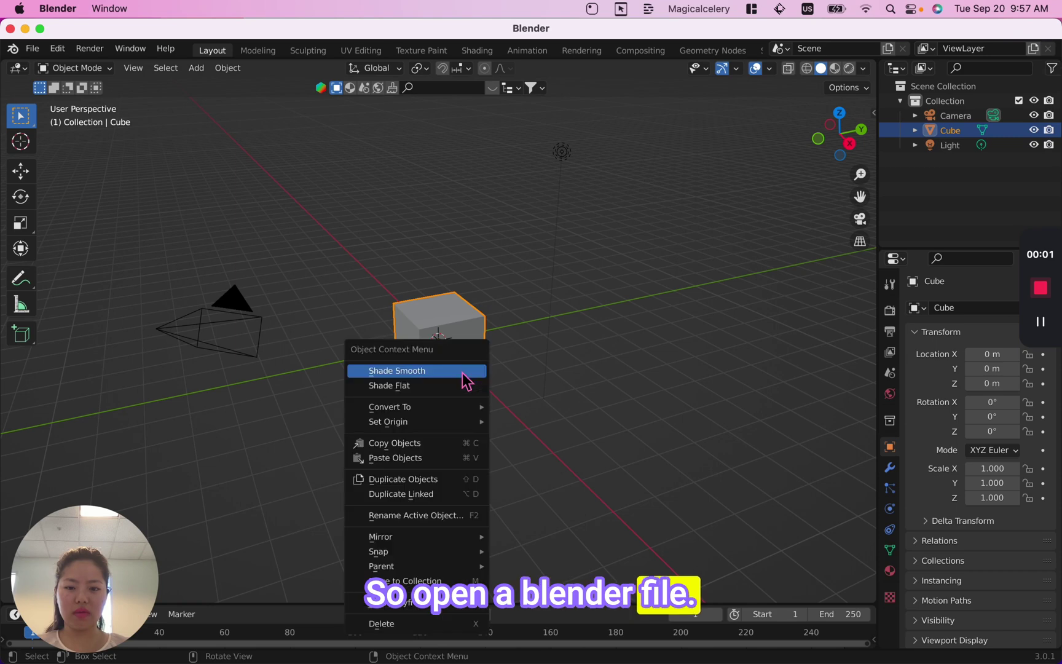
pyautogui.click(421, 622)
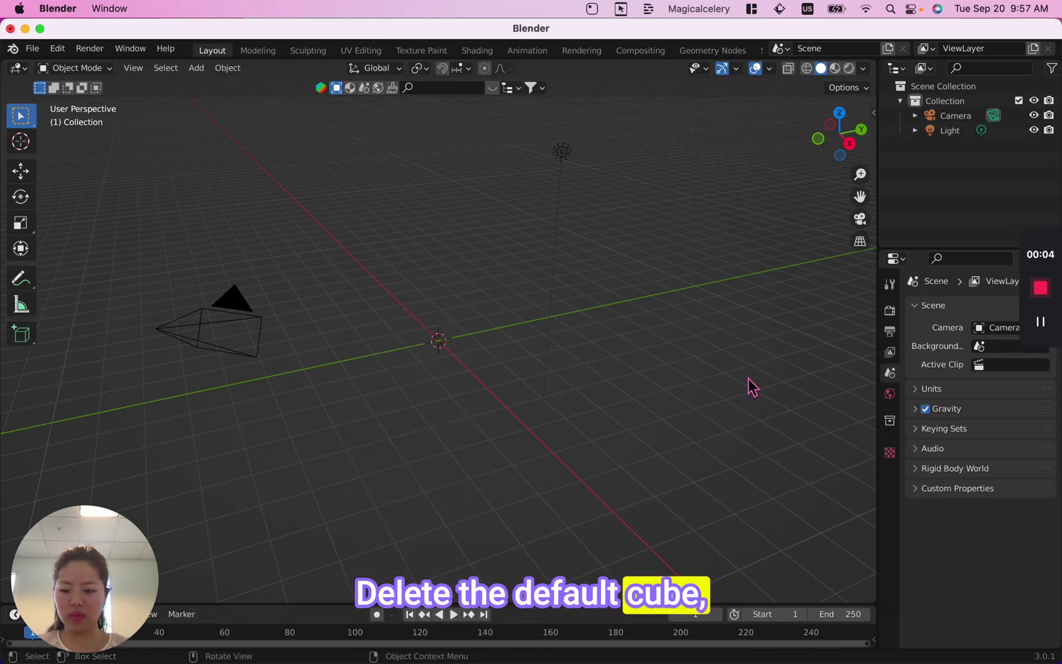
pyautogui.hotkey('shift', 'a')
pyautogui.moveTo(742, 372)
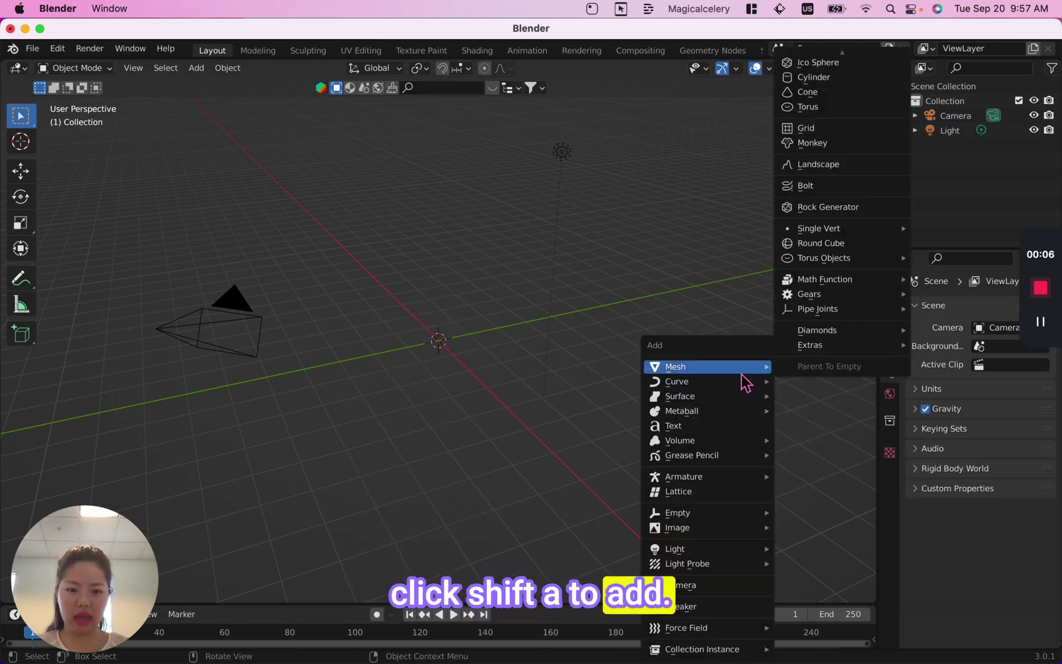
pyautogui.click(707, 426)
pyautogui.scroll(-6, 360, 427)
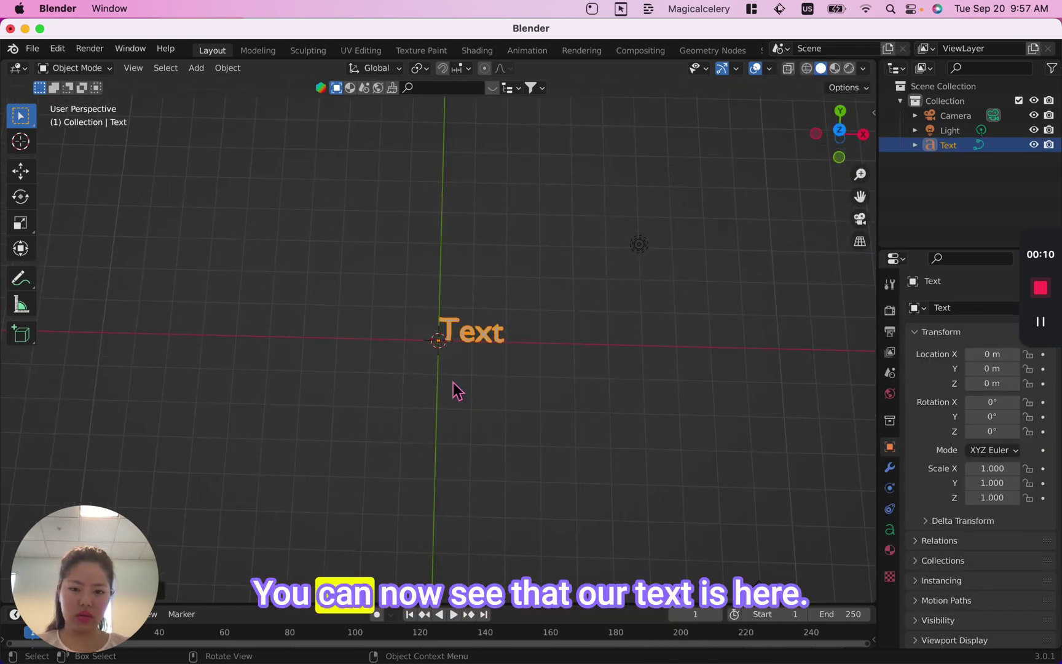
pyautogui.scroll(5, 452, 405)
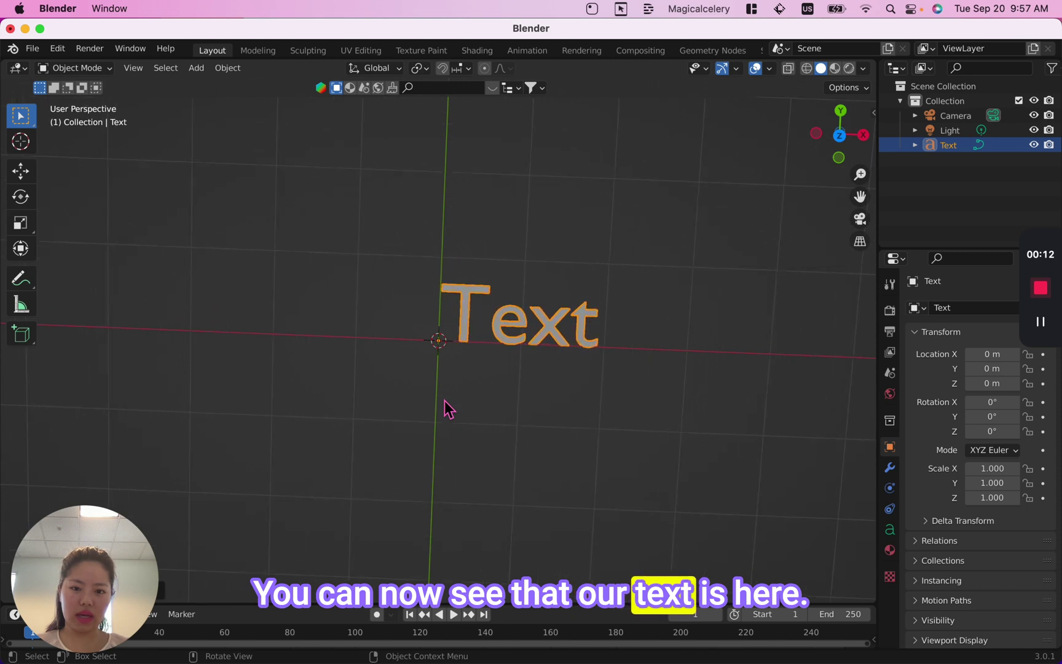
pyautogui.scroll(1, 449, 409)
# Enter Edit Mode and retype the text as 'MagicalCelery'.
pyautogui.click(74, 68)
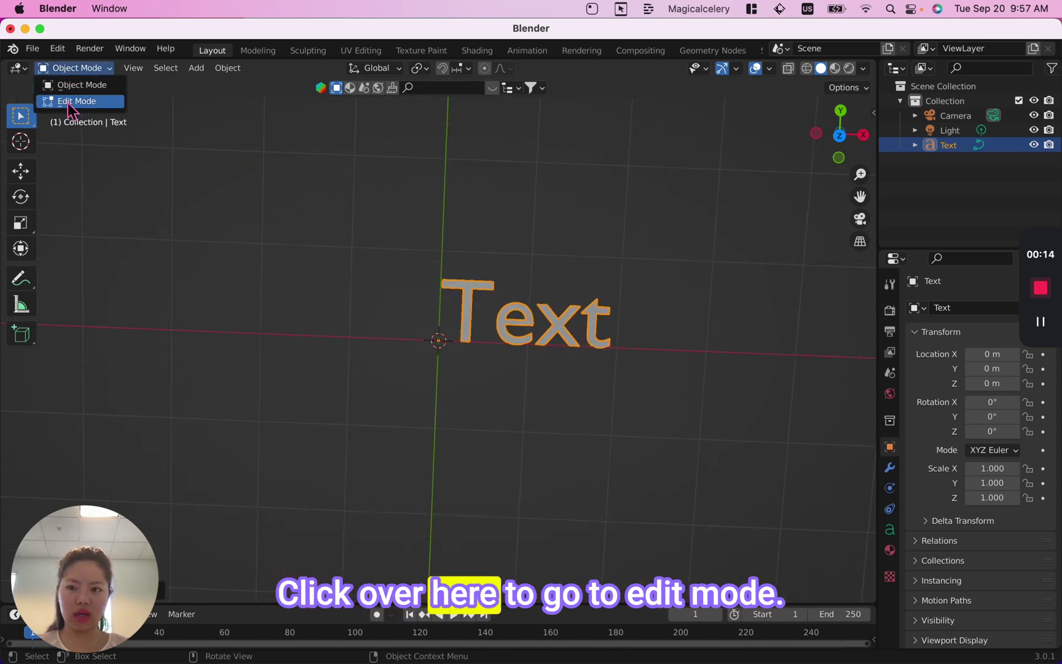
pyautogui.click(77, 100)
pyautogui.press('BackSpace')
pyautogui.press('BackSpace')
pyautogui.press('BackSpace')
pyautogui.press('BackSpace')
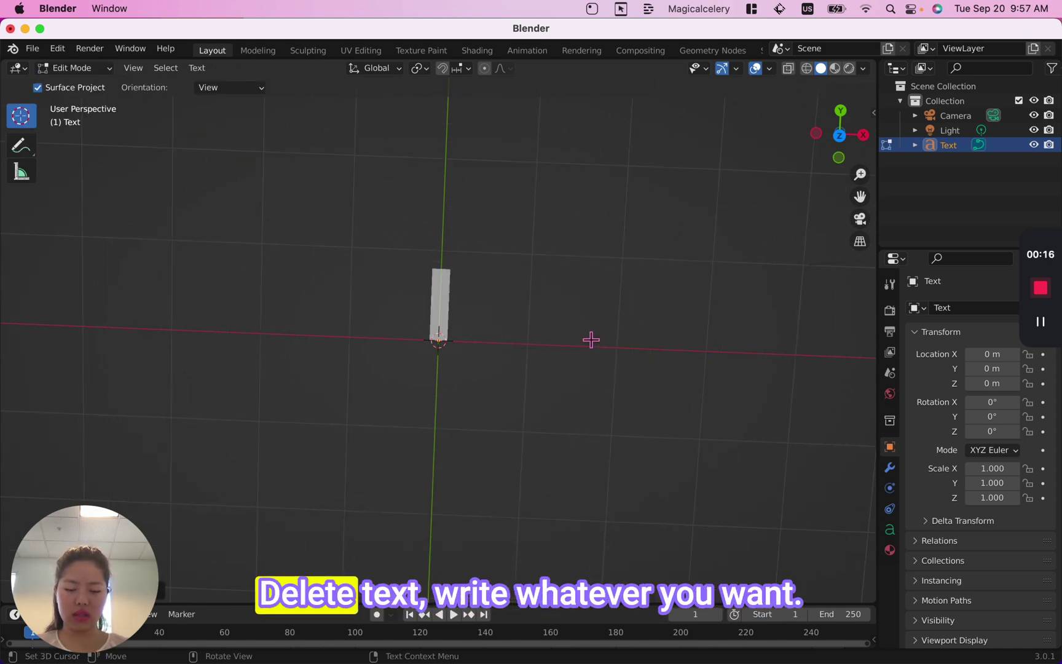
pyautogui.write('MagicalCele')
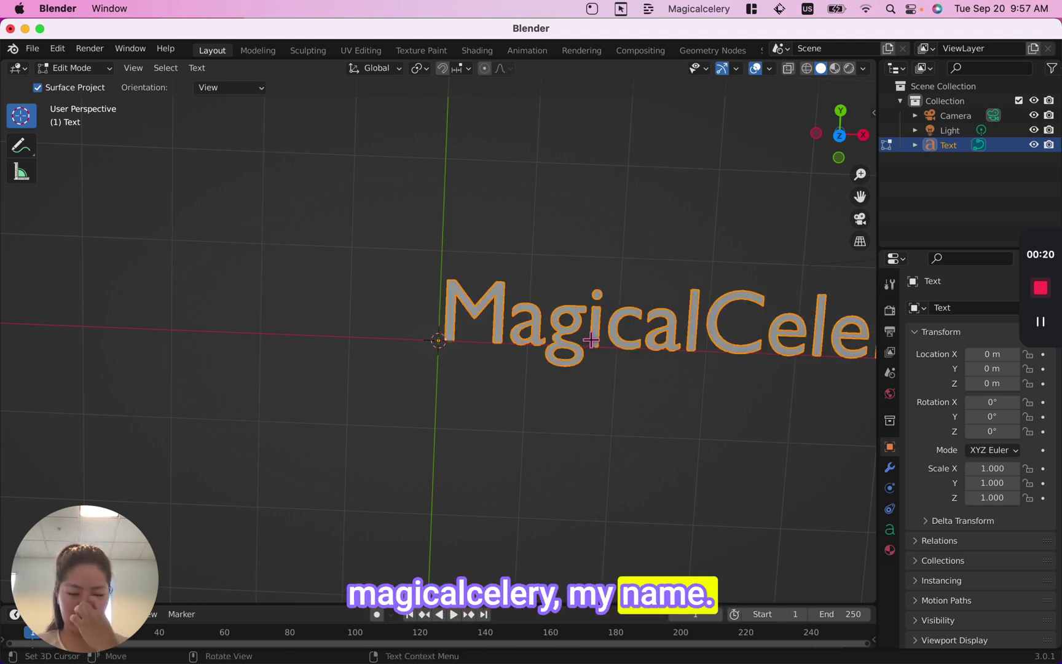
pyautogui.write('r')
pyautogui.scroll(-2, 591, 340)
pyautogui.write('y')
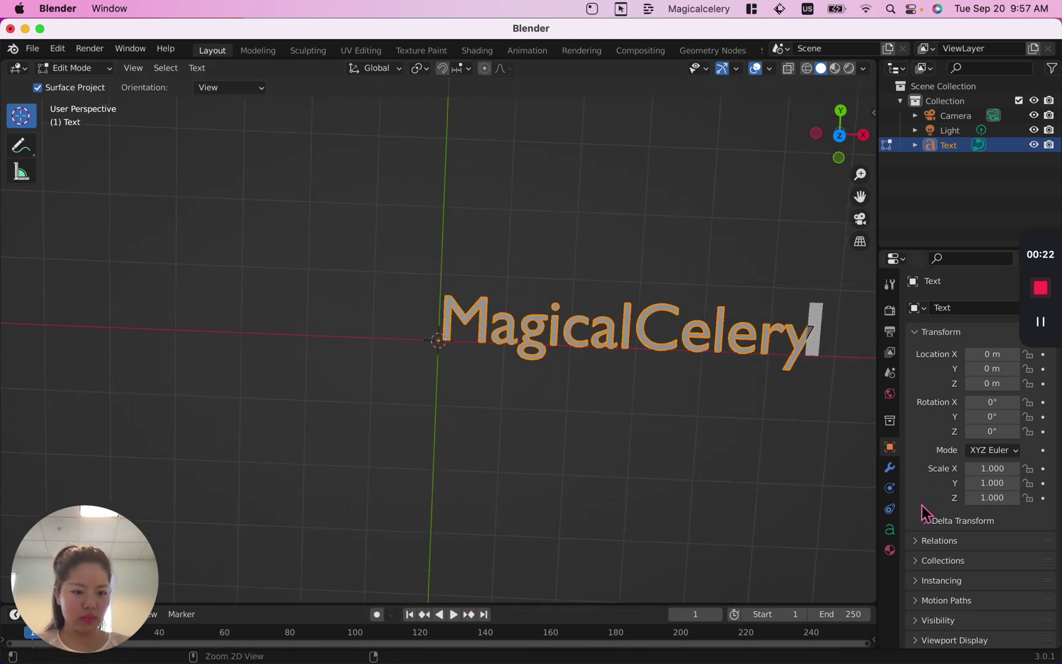
# Expand the Font settings in the text object's Text Data properties.
pyautogui.click(891, 531)
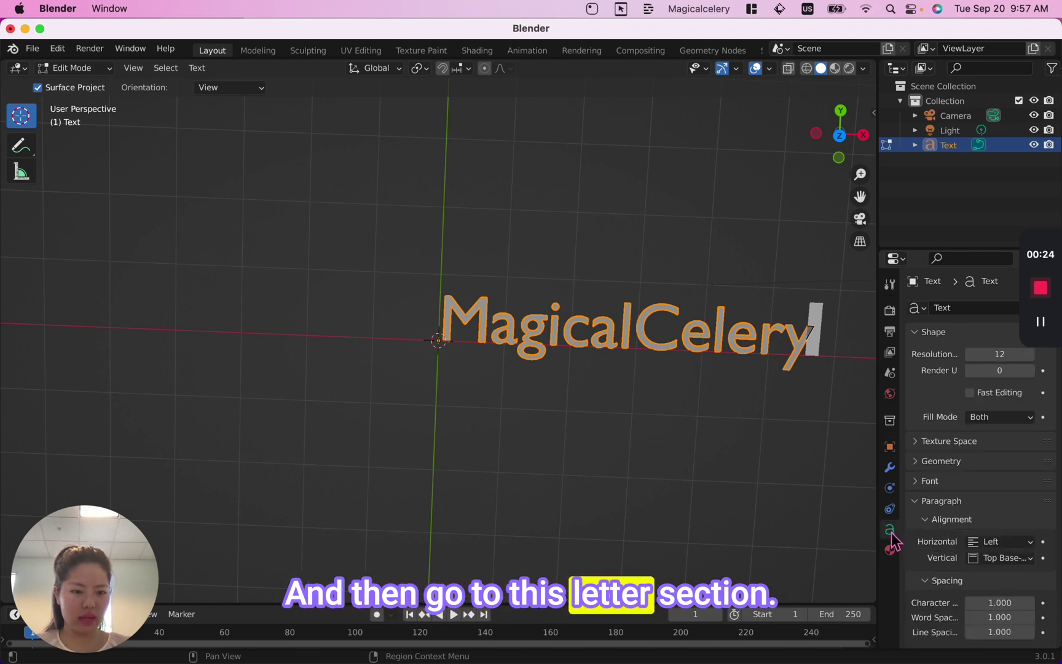
pyautogui.scroll(-2, 1015, 526)
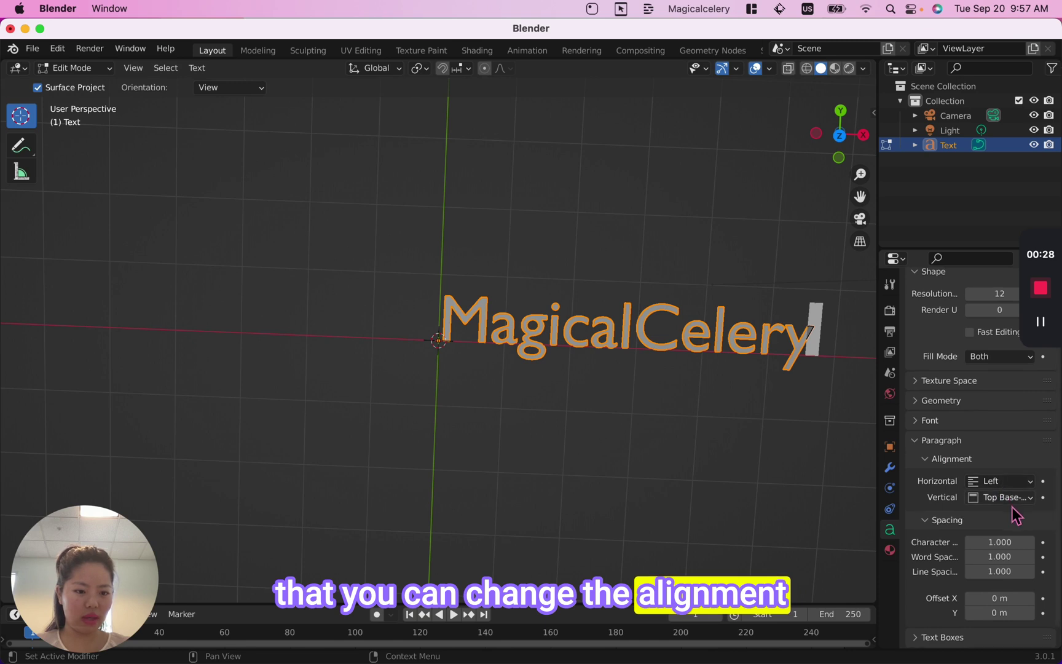
pyautogui.scroll(-1, 1011, 508)
pyautogui.scroll(3, 1001, 543)
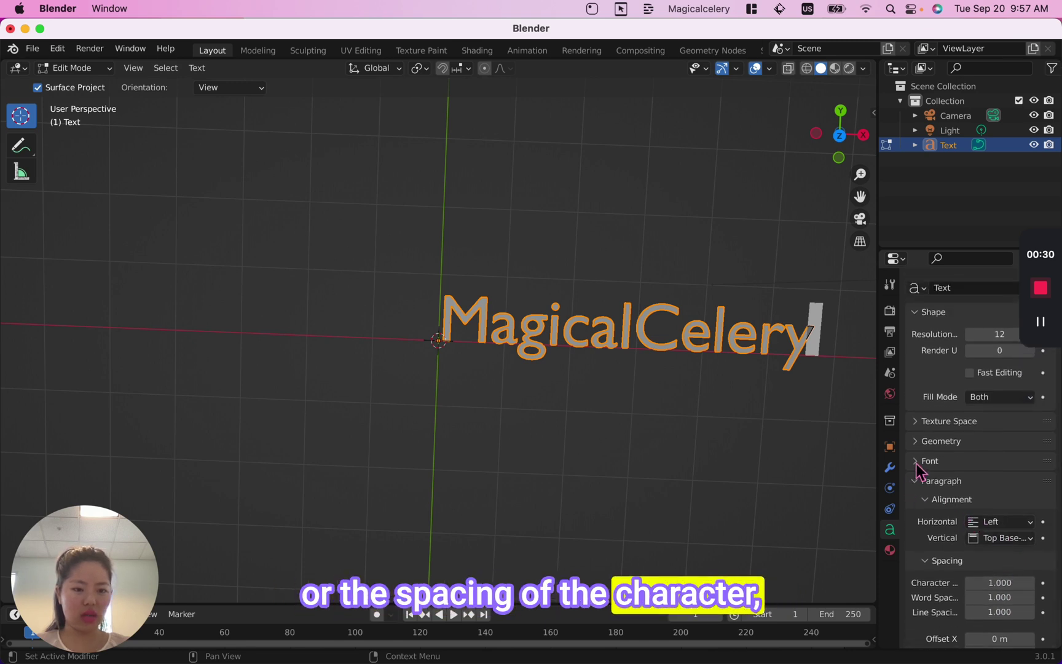
pyautogui.click(960, 466)
pyautogui.scroll(-1, 989, 468)
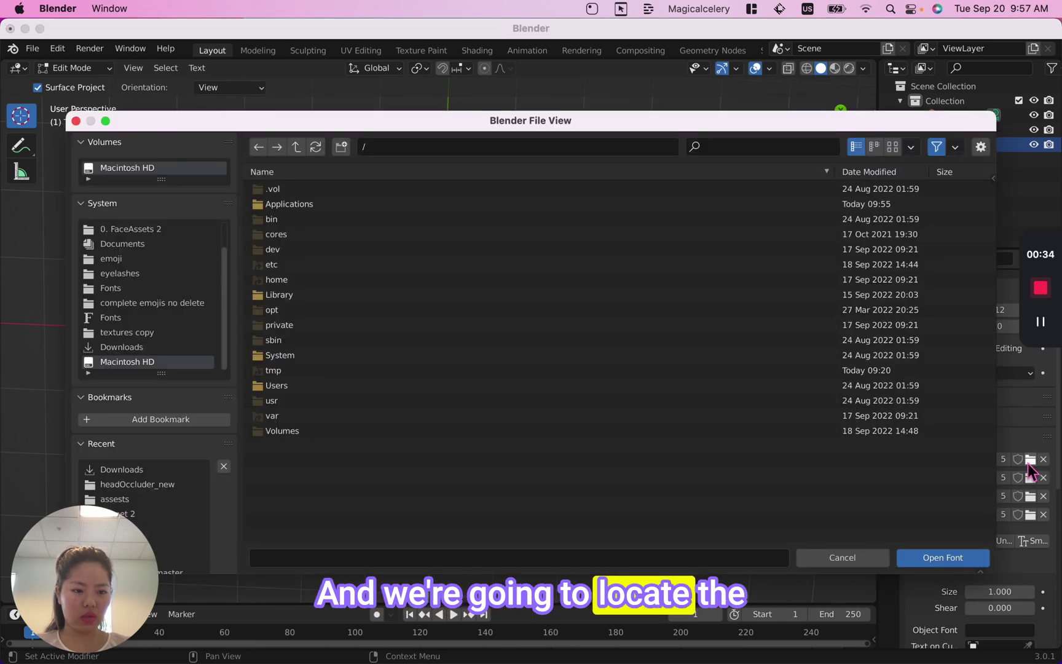
# Load Hiragino Sans W9 from the system Fonts folder as the Regular font.
pyautogui.click(1031, 461)
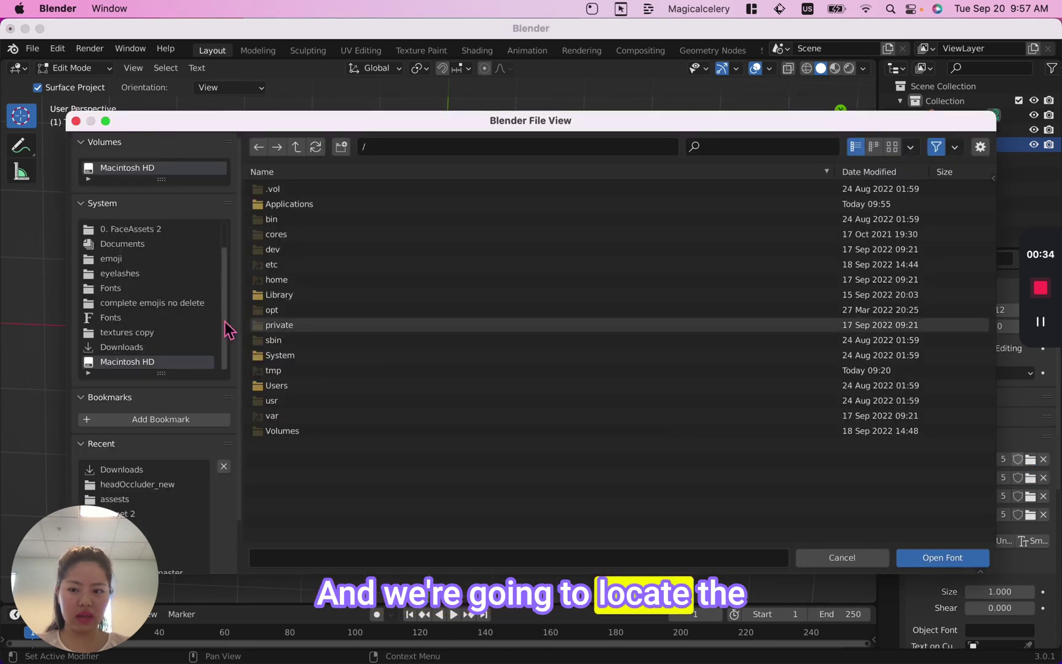
pyautogui.click(115, 289)
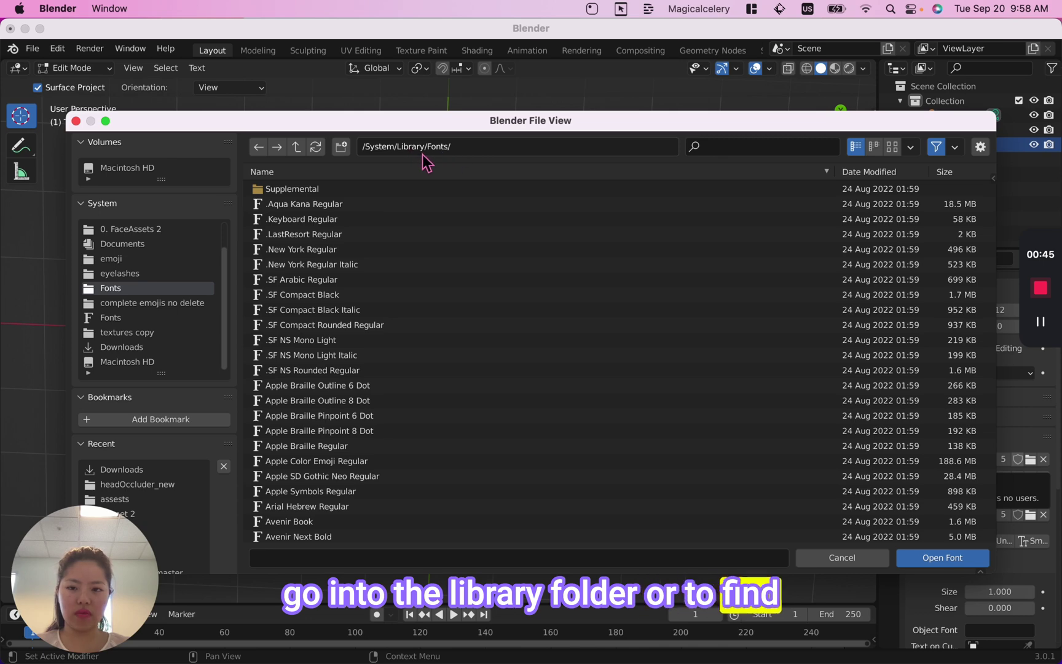
pyautogui.click(892, 147)
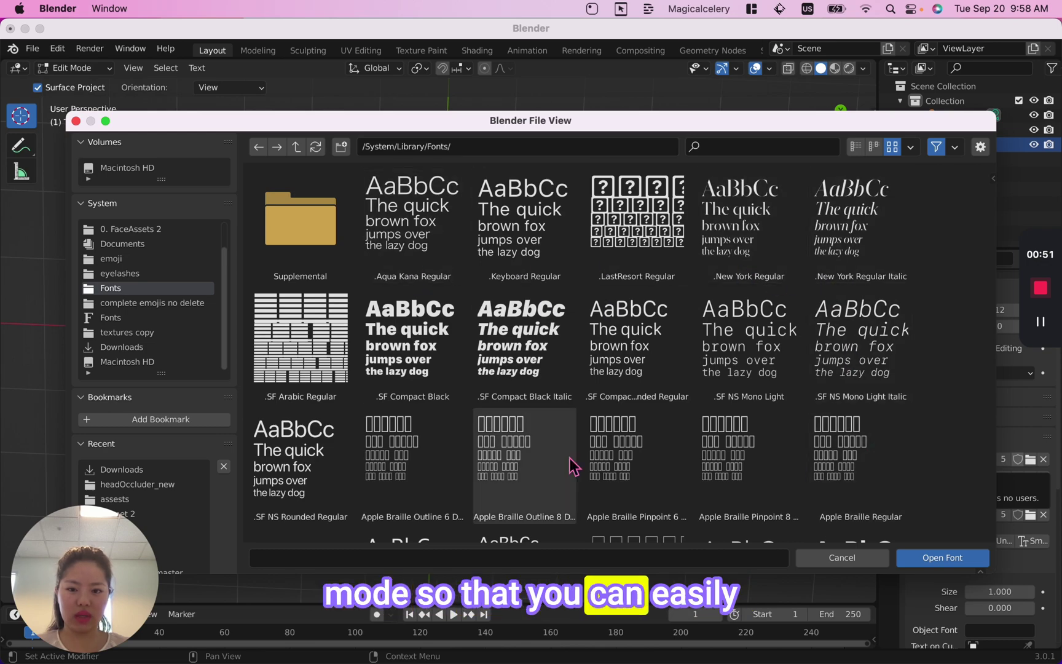
pyautogui.scroll(-10, 822, 357)
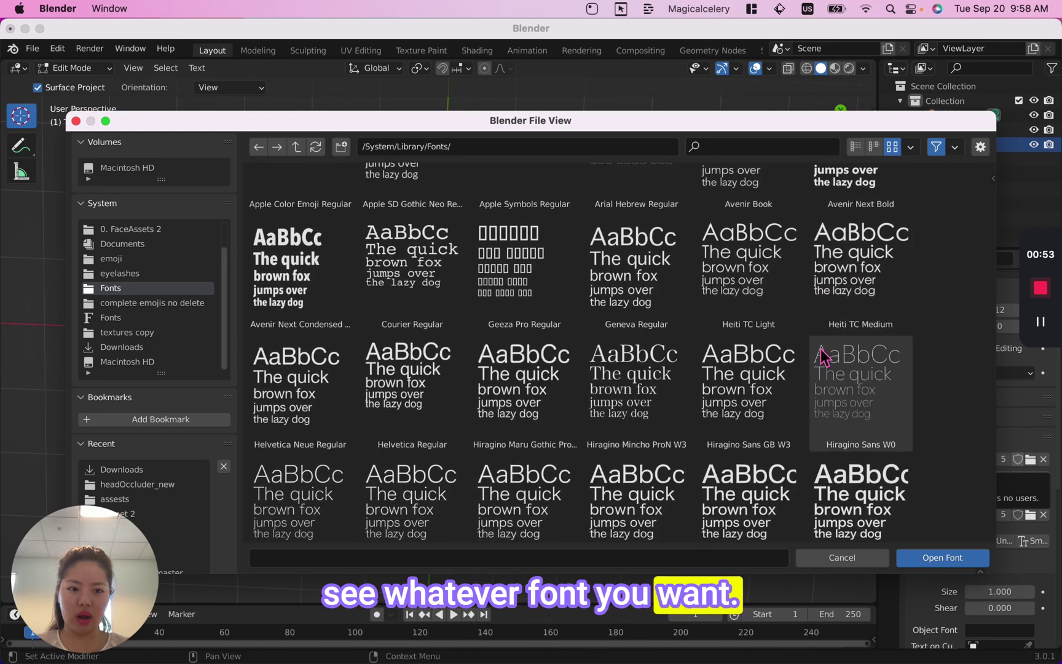
pyautogui.scroll(-9, 822, 356)
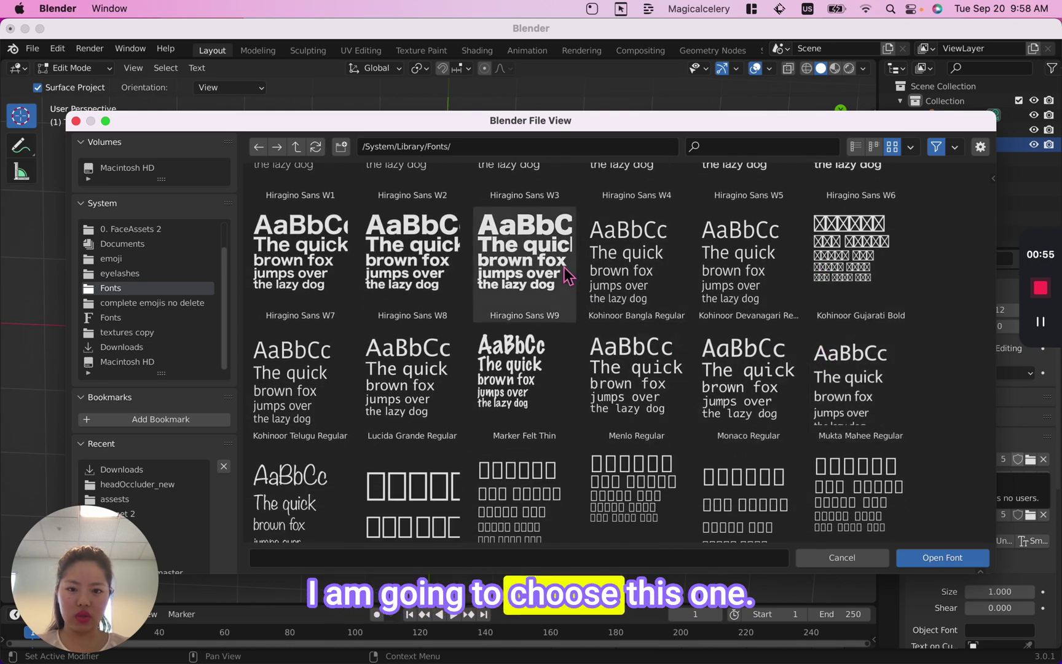
pyautogui.doubleClick(566, 273)
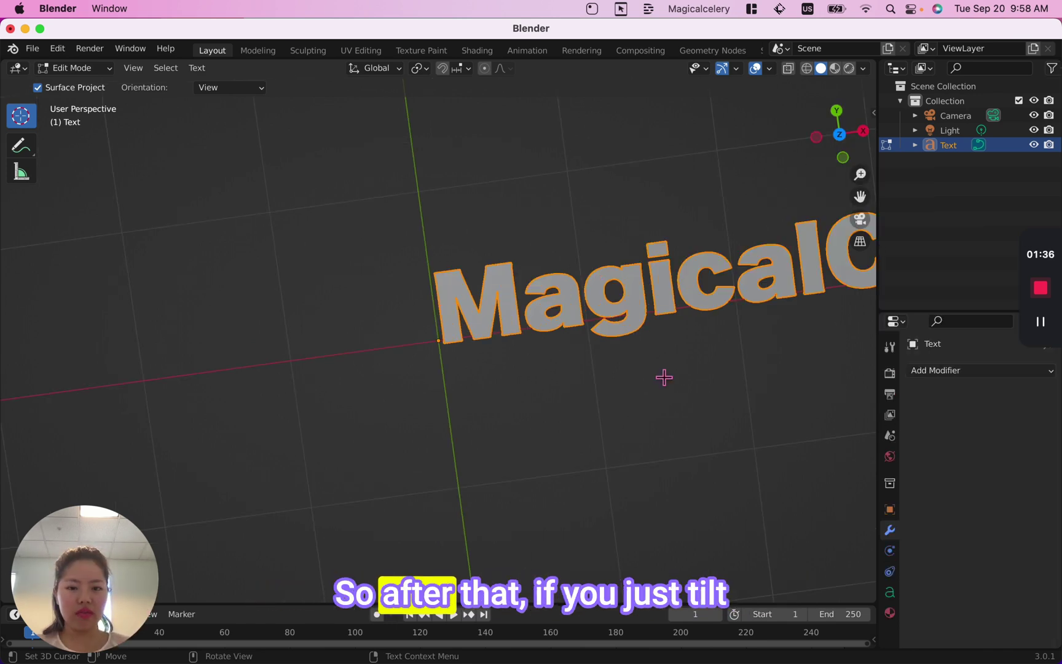
# Zoom the viewport in and out to inspect the flat MagicalCelery text.
pyautogui.scroll(5, 663, 376)
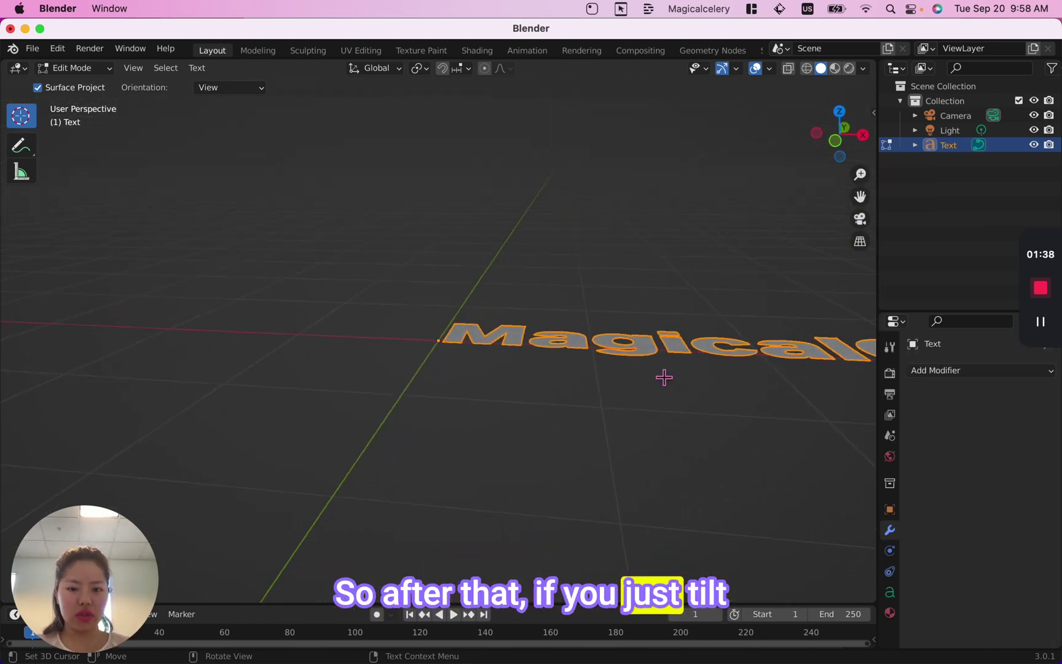
pyautogui.scroll(5, 664, 377)
pyautogui.scroll(-2, 663, 376)
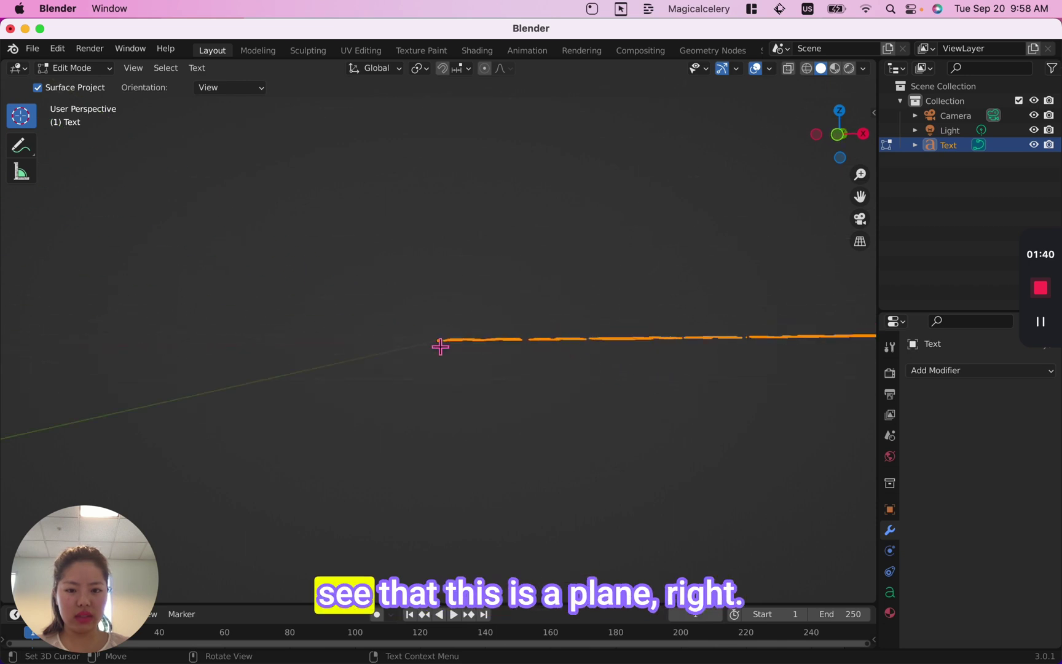
pyautogui.scroll(-6, 723, 361)
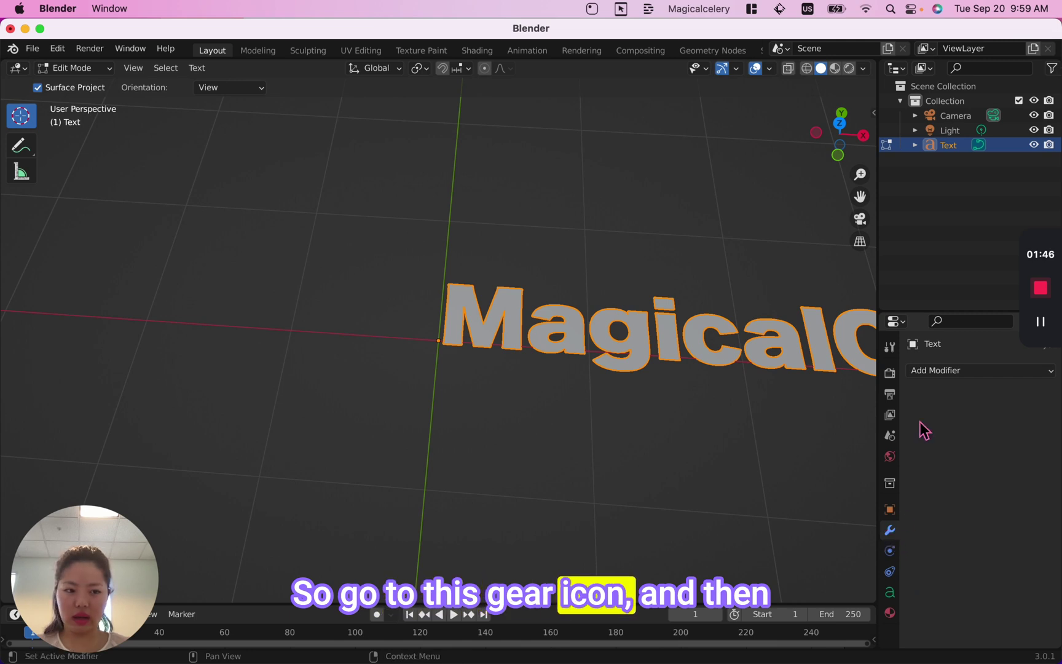
# Add a Solidify modifier to the text with a Thickness of 0.11 m.
pyautogui.click(963, 375)
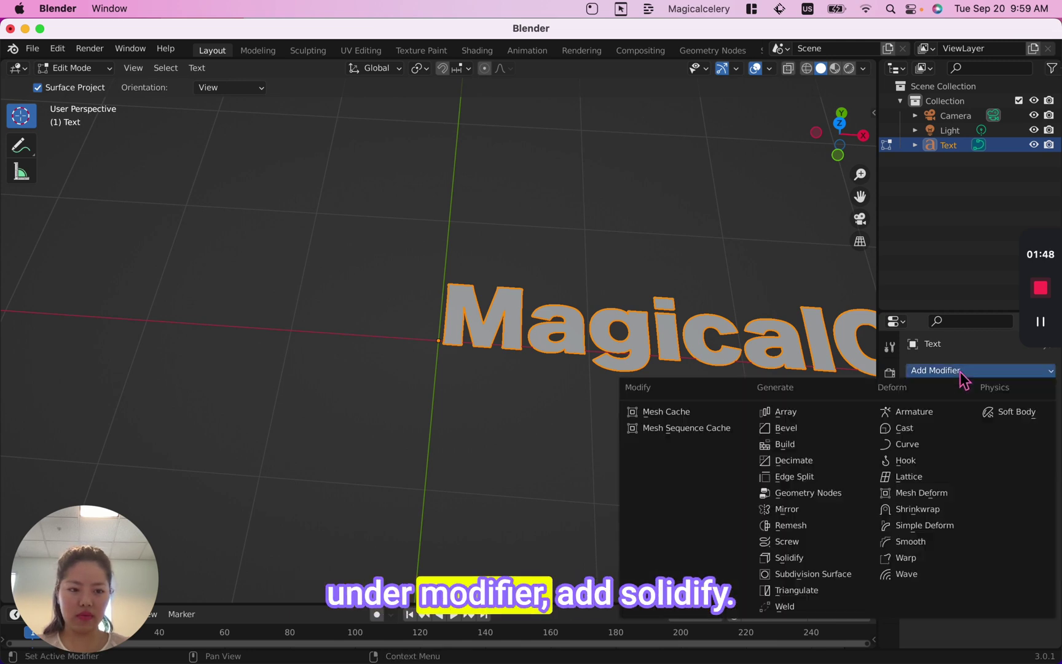
pyautogui.click(777, 558)
pyautogui.scroll(3, 670, 465)
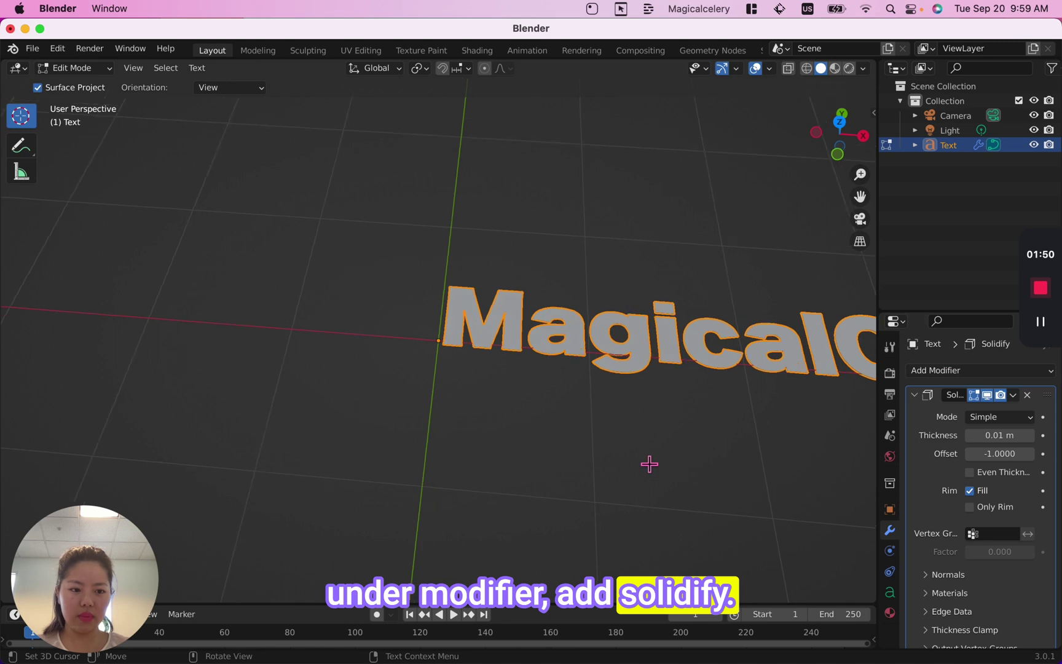
pyautogui.scroll(8, 644, 458)
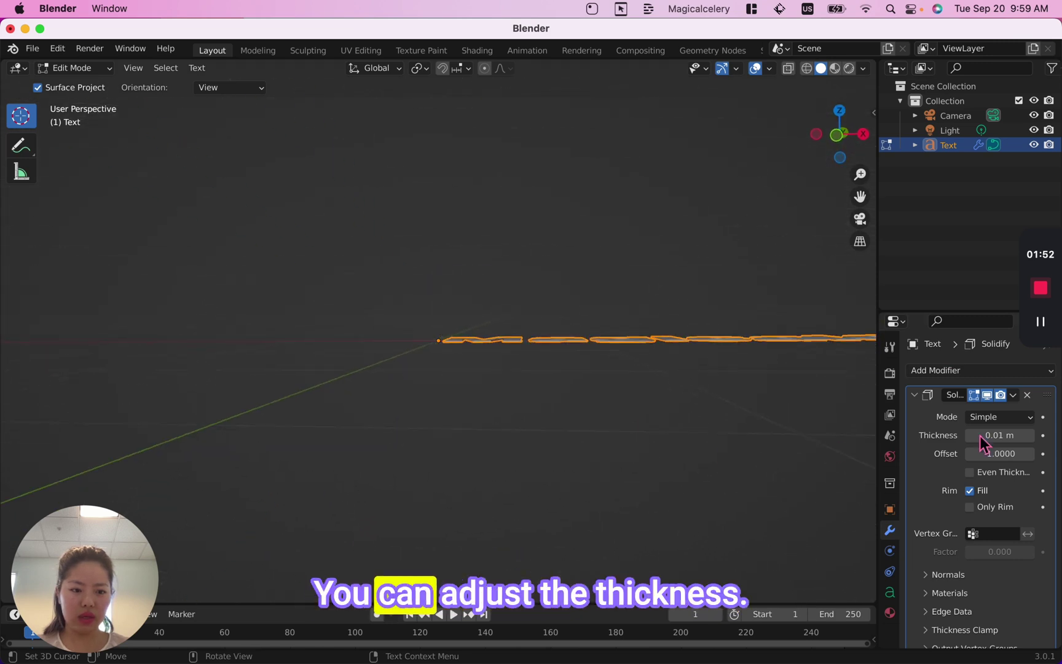
pyautogui.moveTo(1011, 439)
pyautogui.mouseDown()
pyautogui.moveTo(1038, 440)
pyautogui.moveTo(1004, 442)
pyautogui.mouseUp()
pyautogui.scroll(-10, 689, 393)
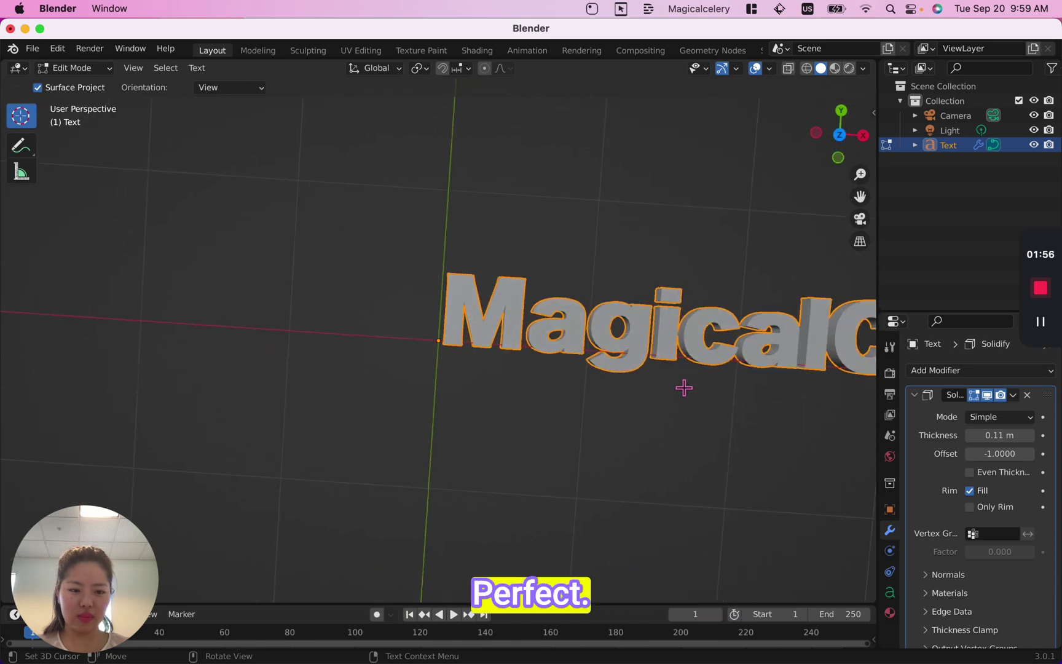
pyautogui.scroll(-6, 684, 388)
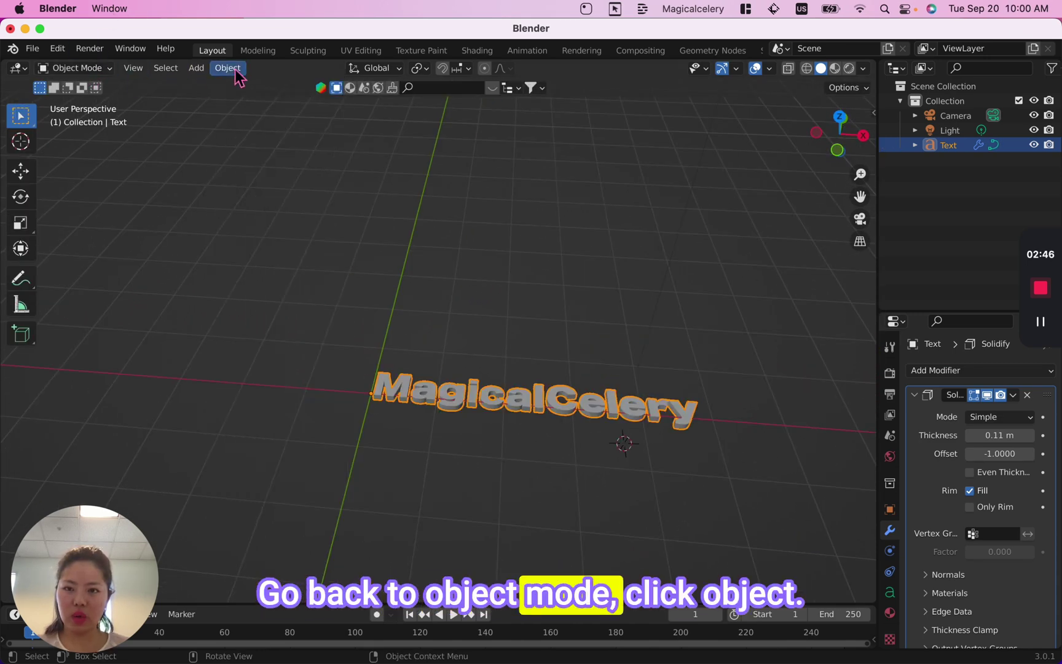
# Convert the MagicalCelery text object into a mesh.
pyautogui.click(236, 71)
pyautogui.moveTo(290, 473)
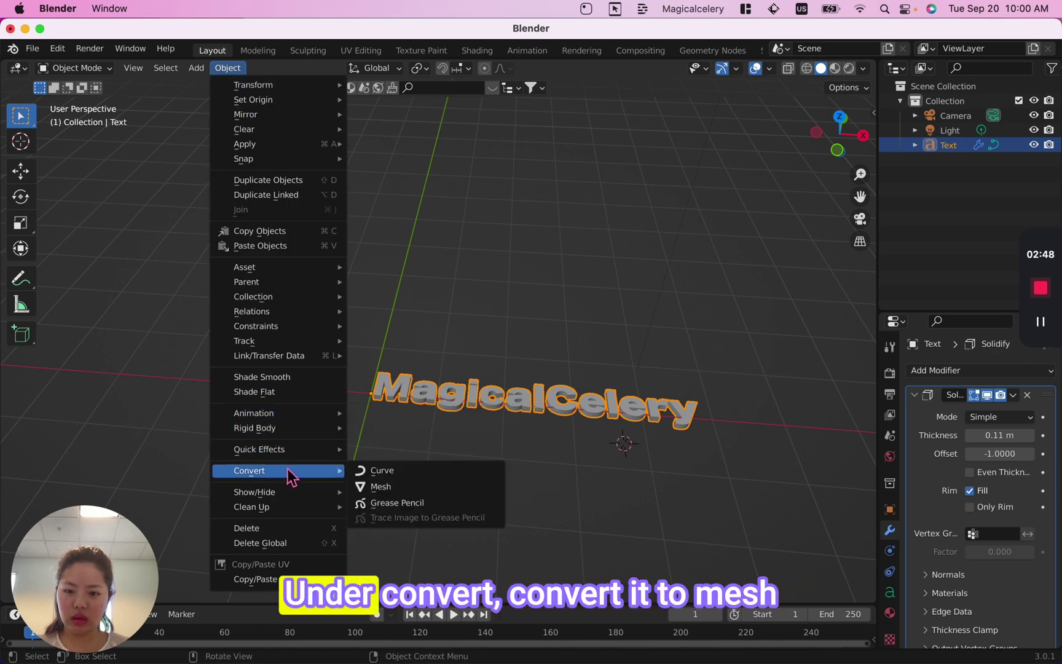
pyautogui.click(382, 486)
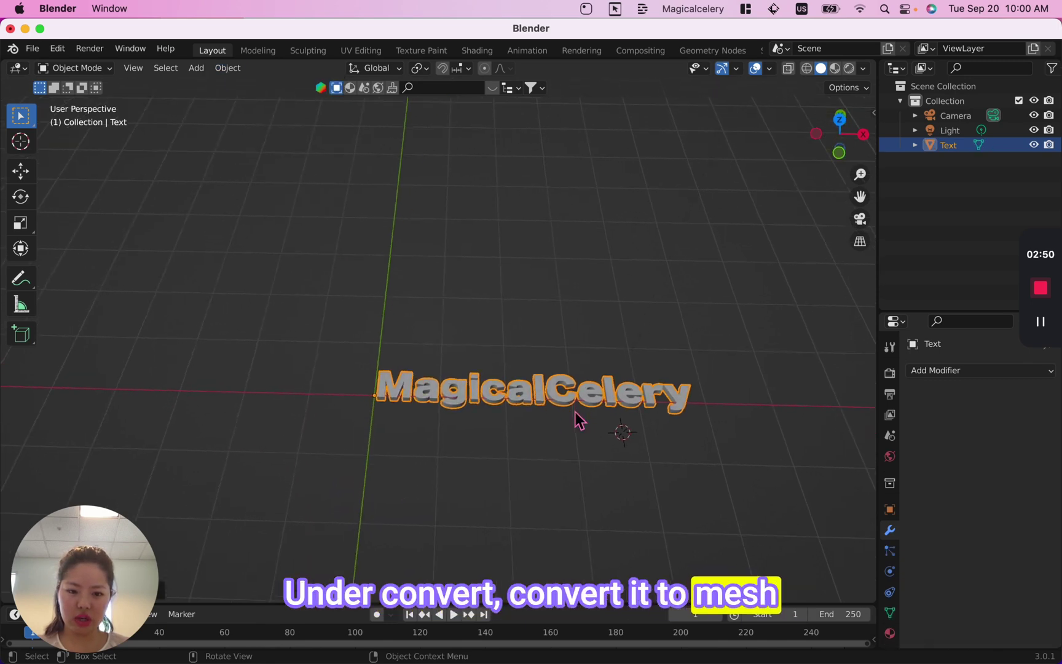
pyautogui.hscroll(5, 578, 421)
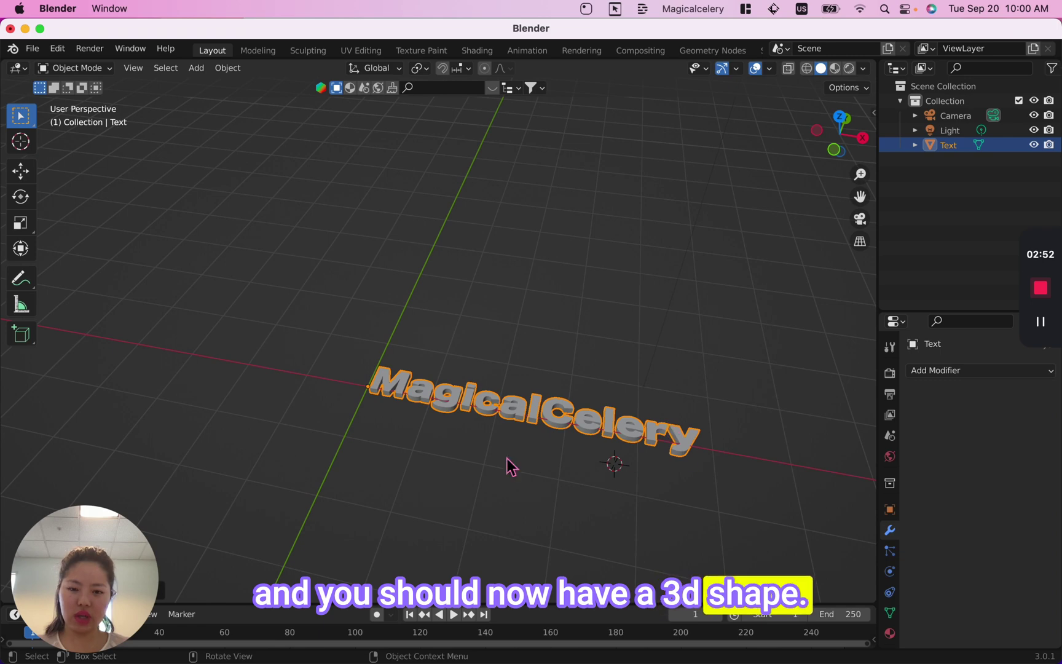
# Move the mesh's geometry to the world origin with Set Origin > Geometry to Origin.
pyautogui.click(227, 67)
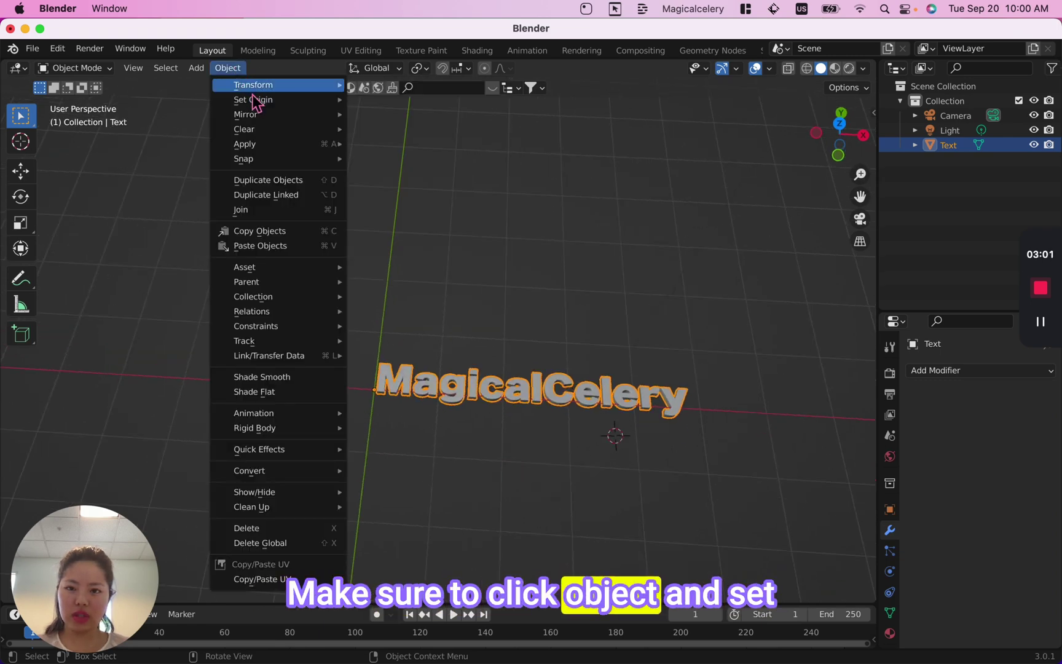
pyautogui.moveTo(277, 100)
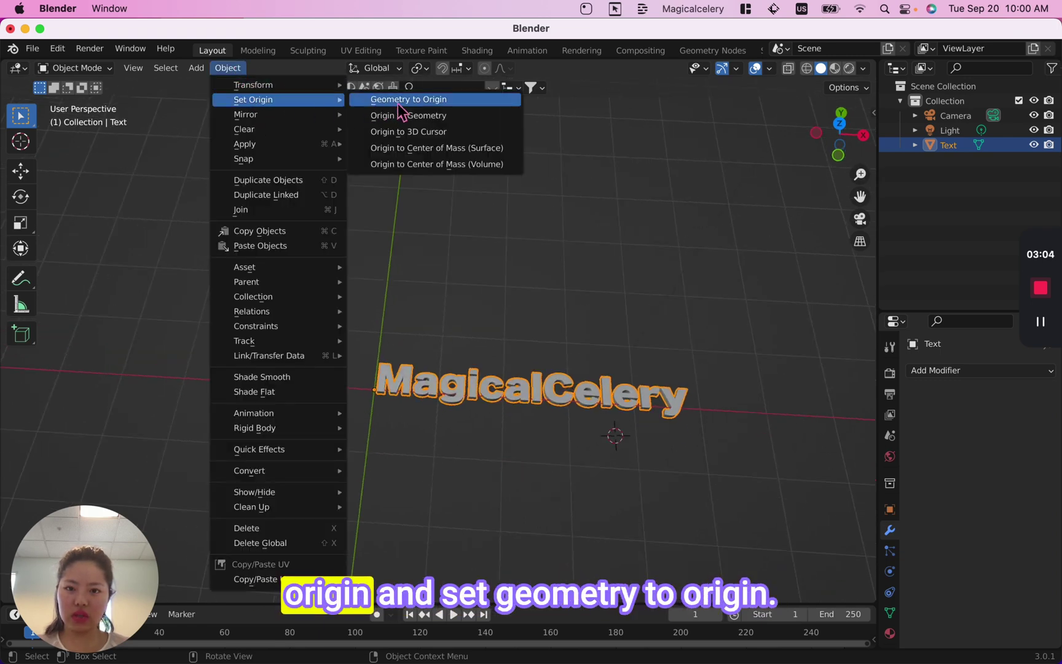
pyautogui.click(436, 103)
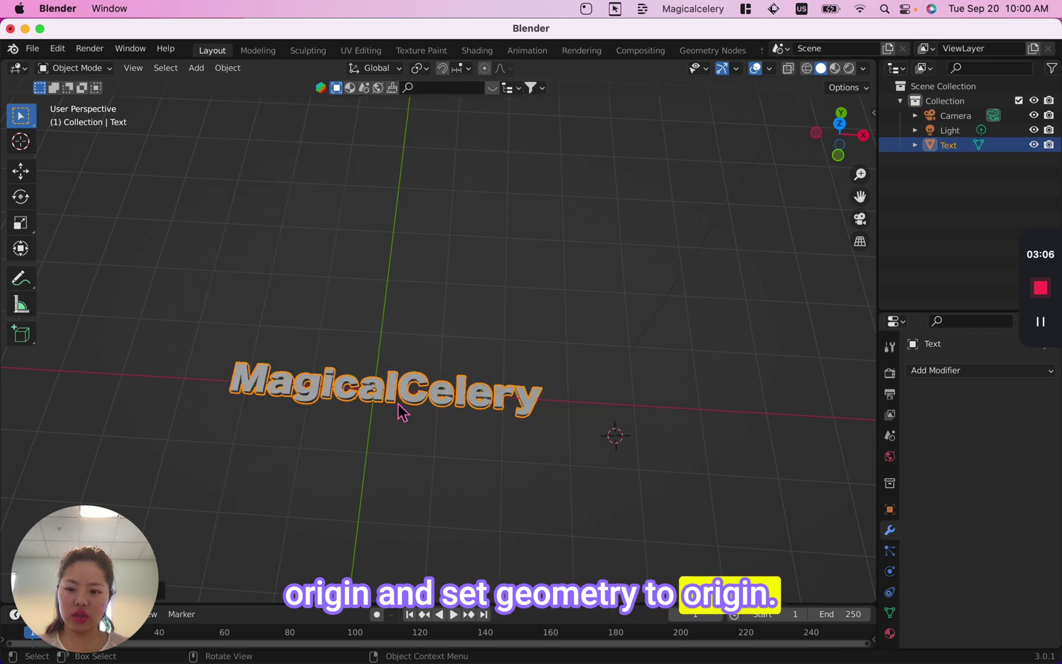
# Create a new material, Material.001, on the MagicalCelery mesh.
pyautogui.click(32, 48)
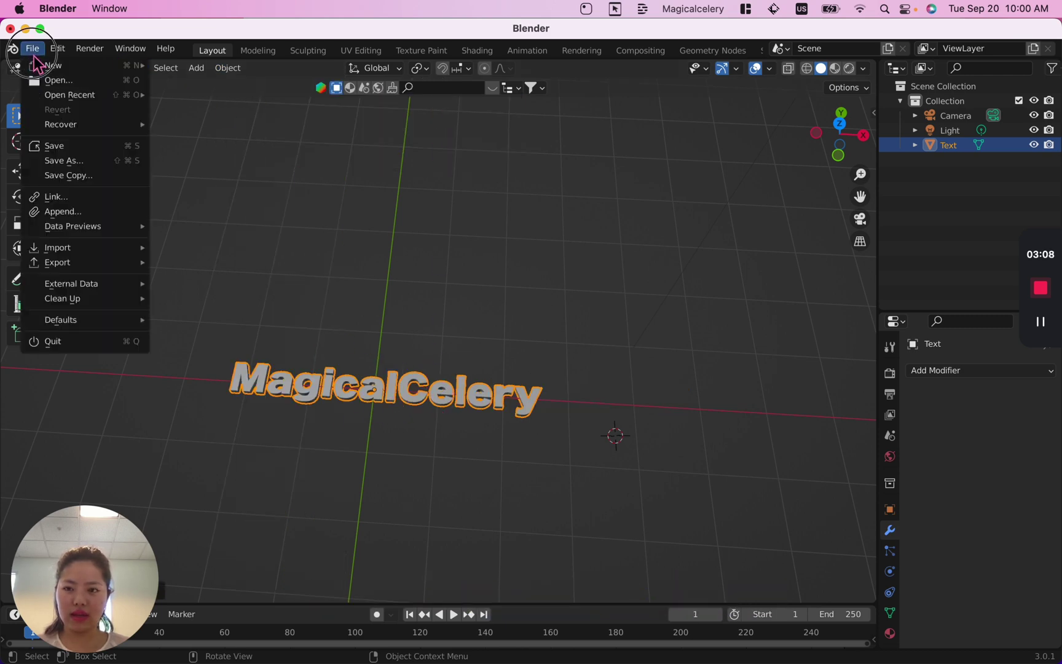
pyautogui.click(889, 633)
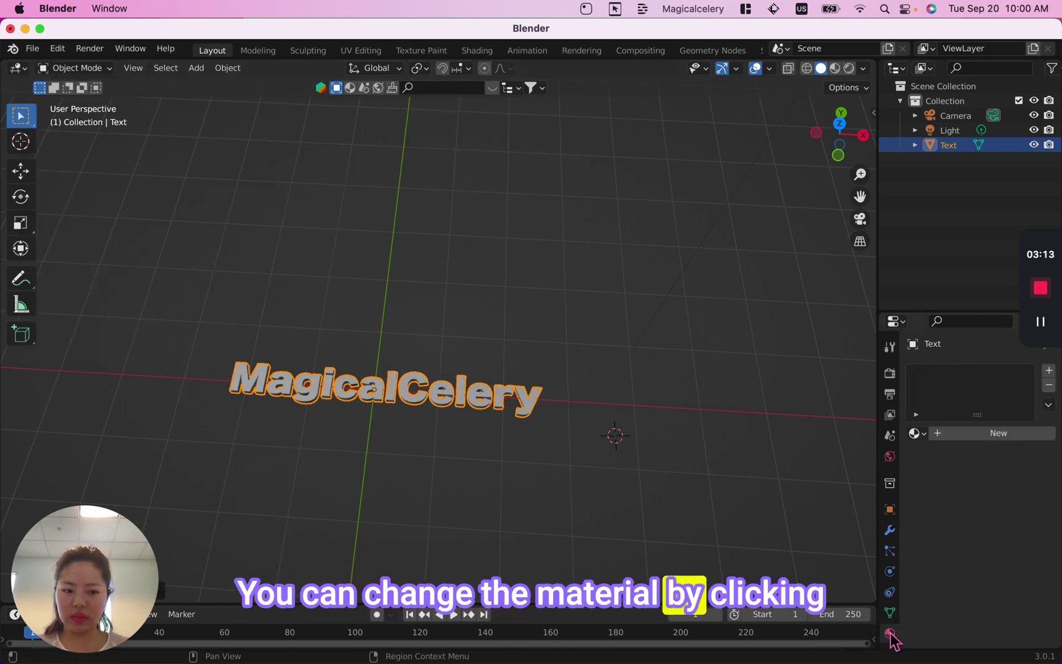
pyautogui.click(998, 434)
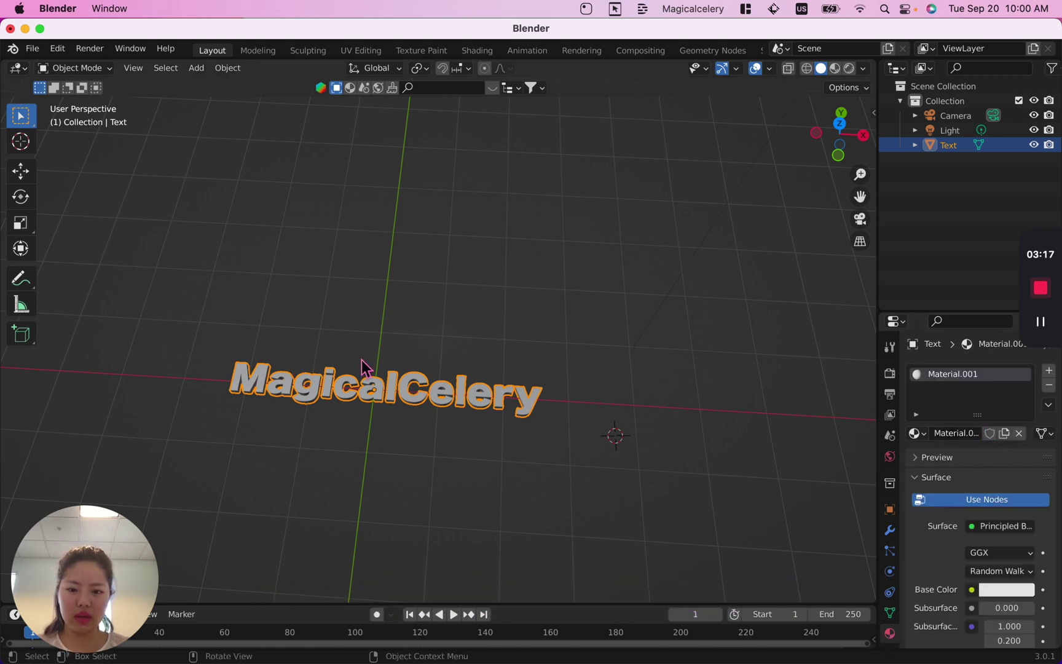
pyautogui.scroll(3, 362, 368)
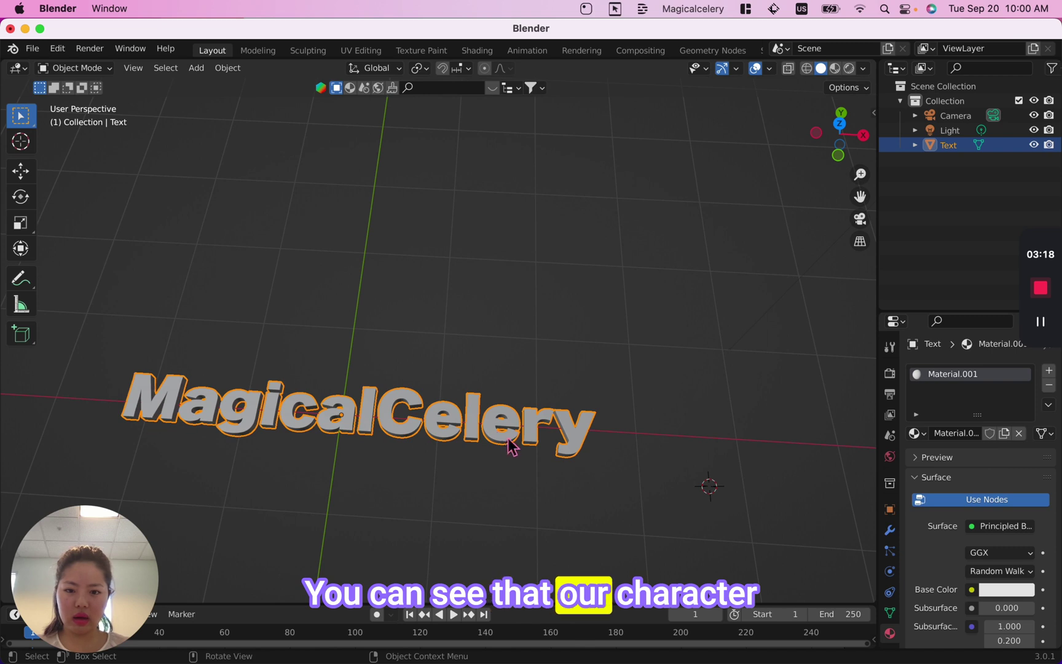
# Switch to Material Preview and set Material.001's base colour to cyan.
pyautogui.click(837, 70)
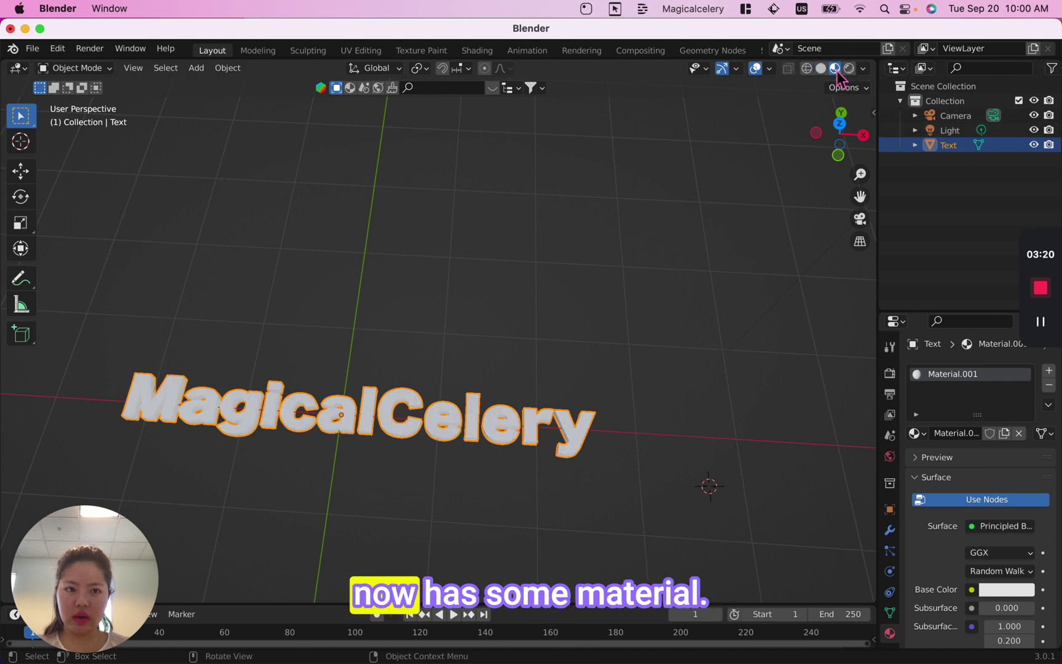
pyautogui.click(1006, 589)
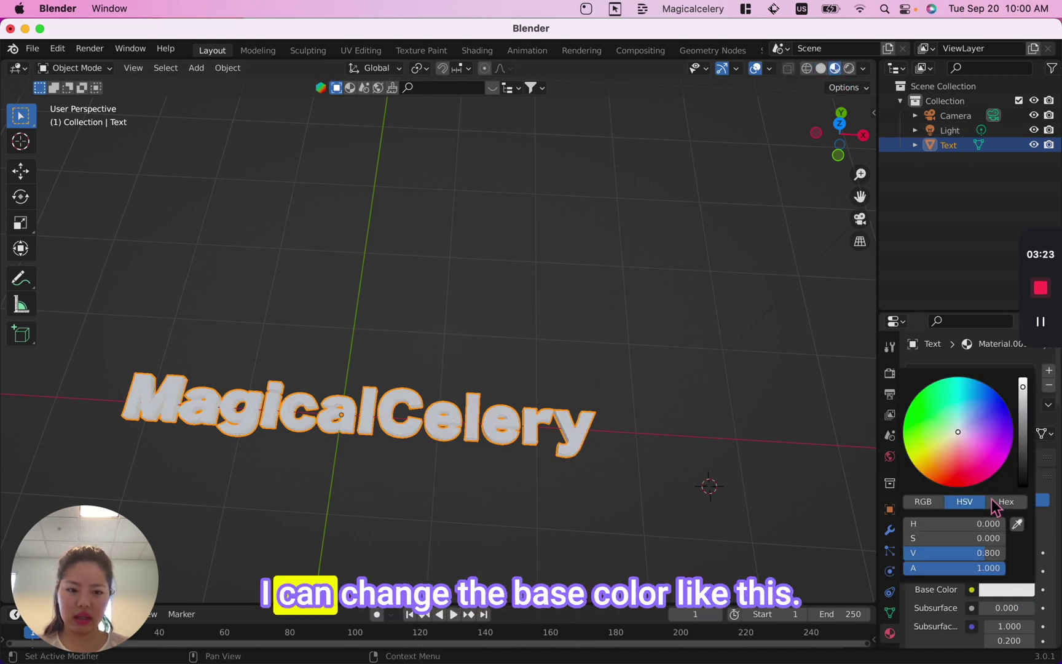
pyautogui.moveTo(959, 431); pyautogui.dragTo(959, 388)
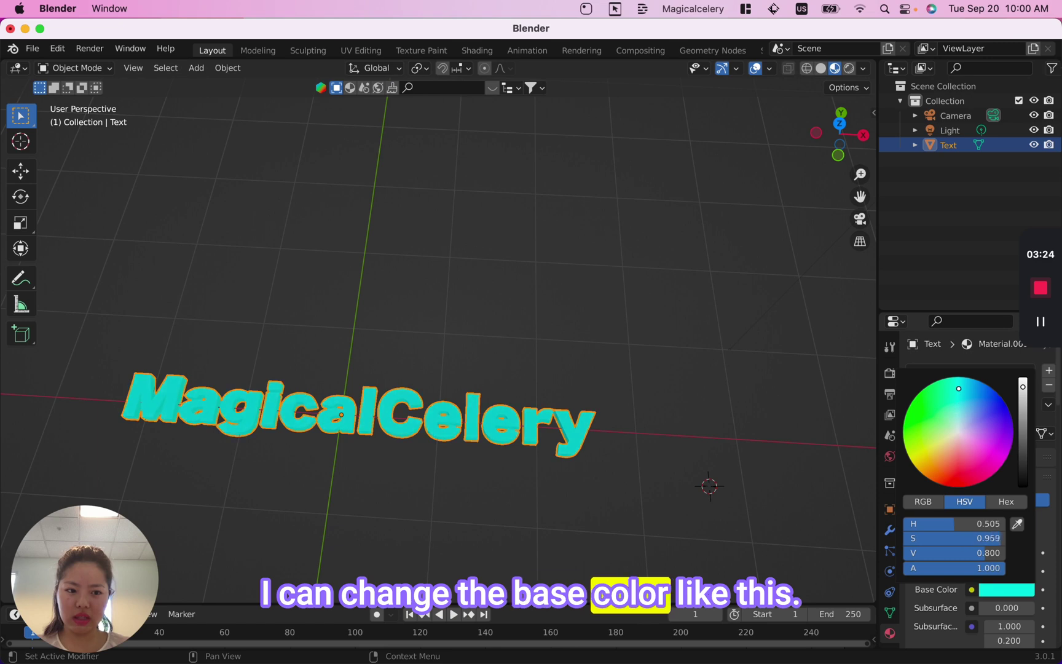
pyautogui.click(604, 386)
pyautogui.click(33, 48)
pyautogui.moveTo(92, 263)
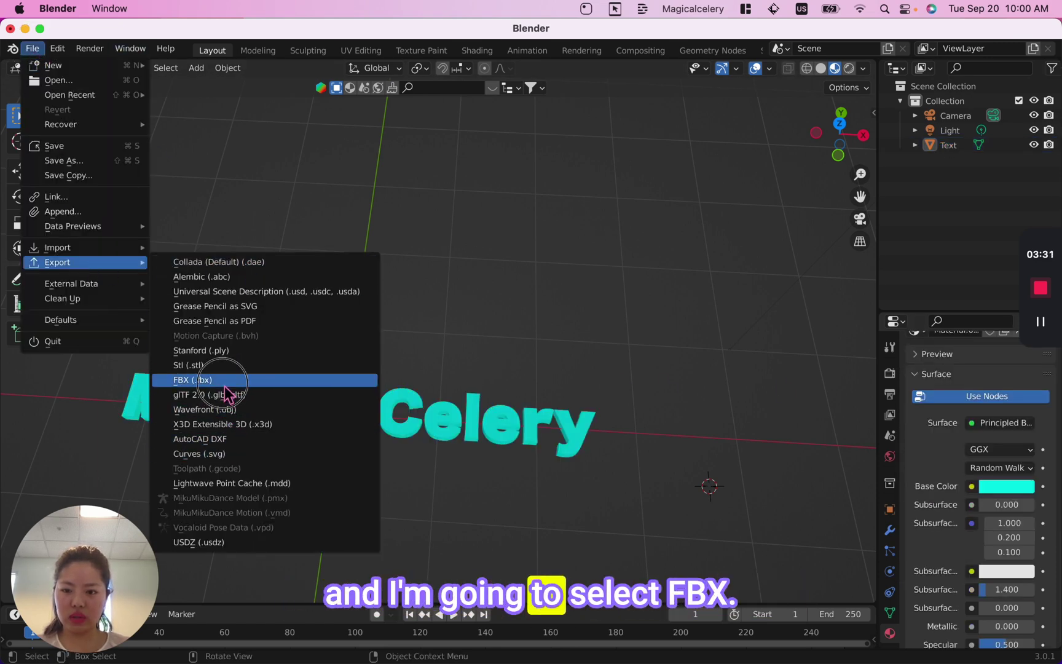
# Export the scene as 'magicalcelery text.fbx' into the Downloads folder.
pyautogui.click(215, 379)
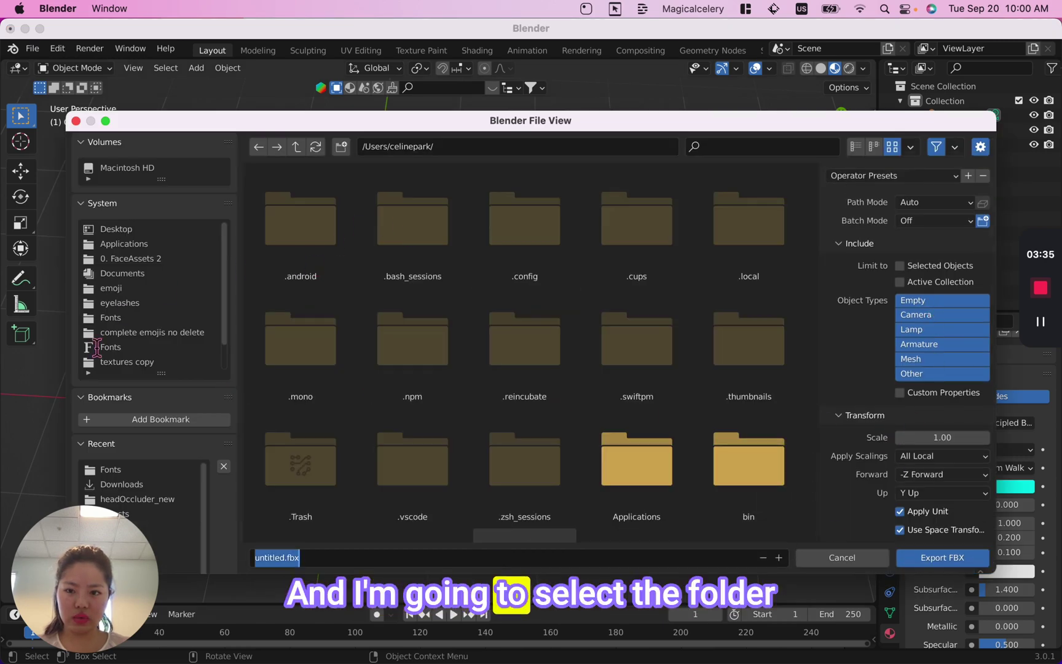
pyautogui.click(161, 310)
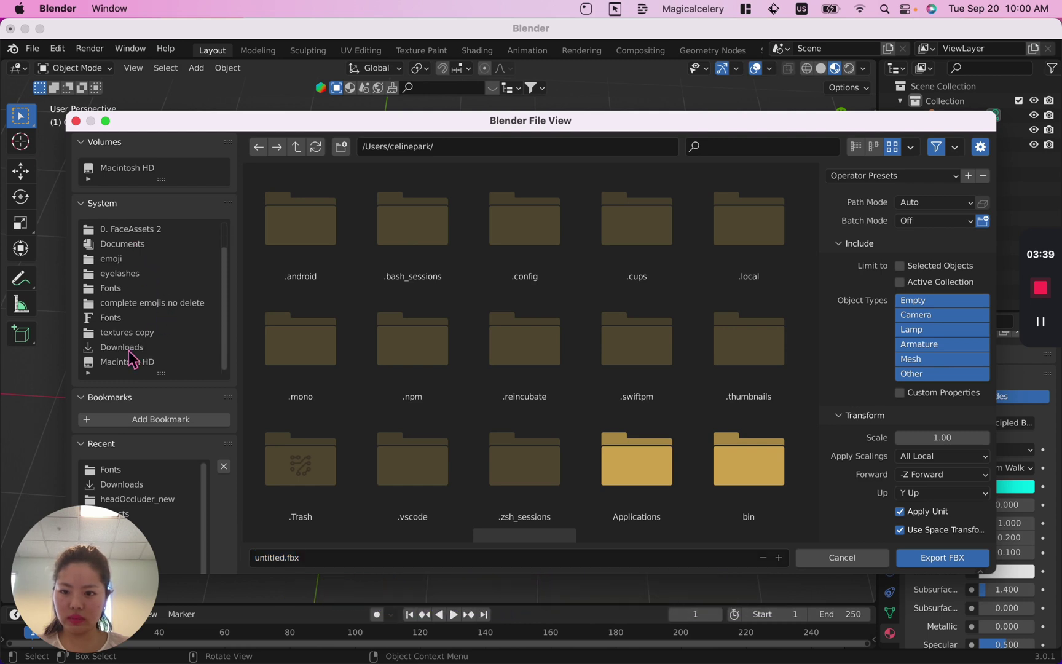
pyautogui.click(130, 348)
pyautogui.click(341, 558)
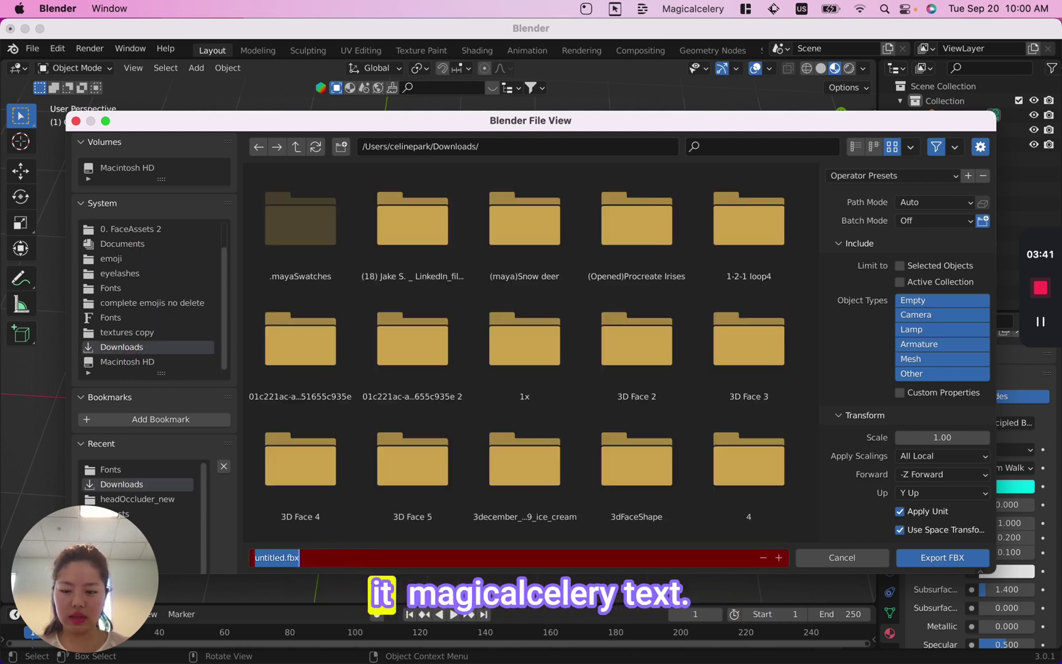
pyautogui.write('magicalc')
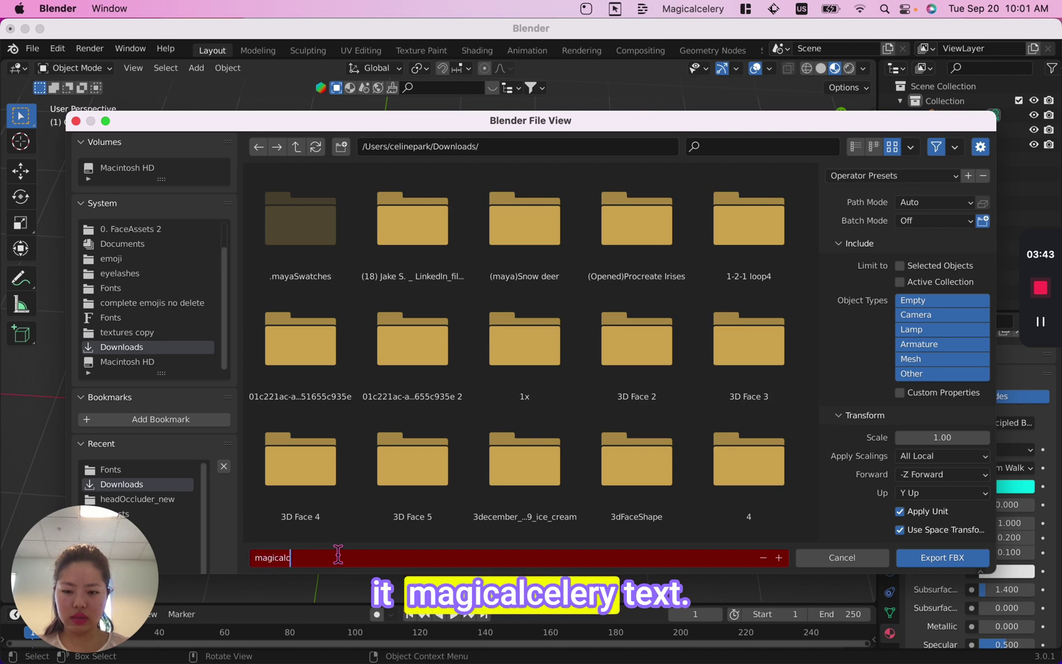
pyautogui.write('elery text')
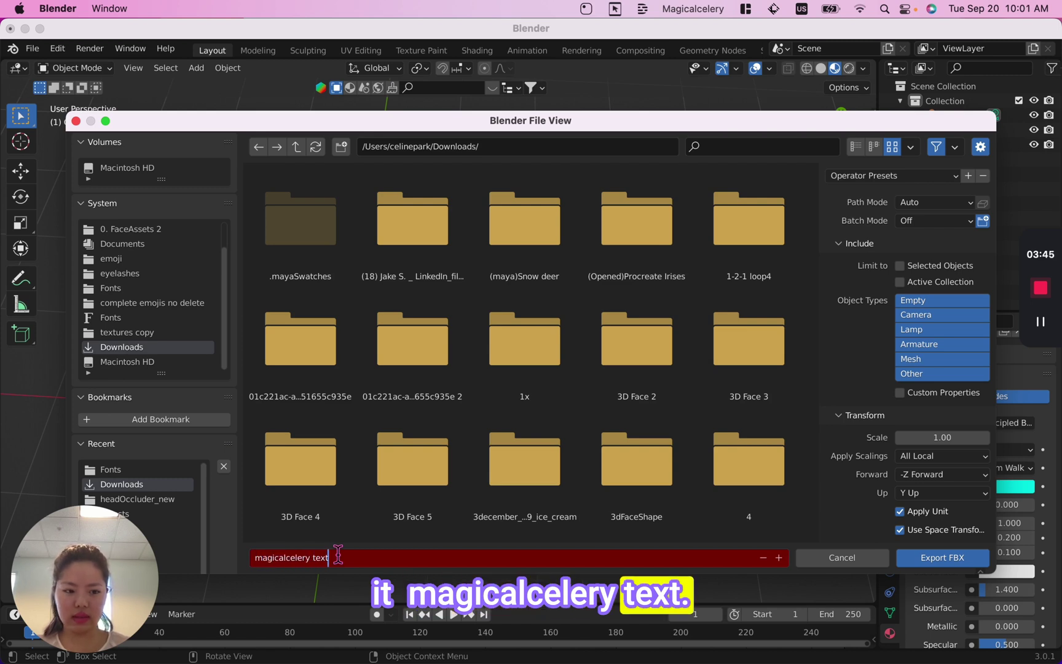
pyautogui.press('Return')
pyautogui.click(942, 557)
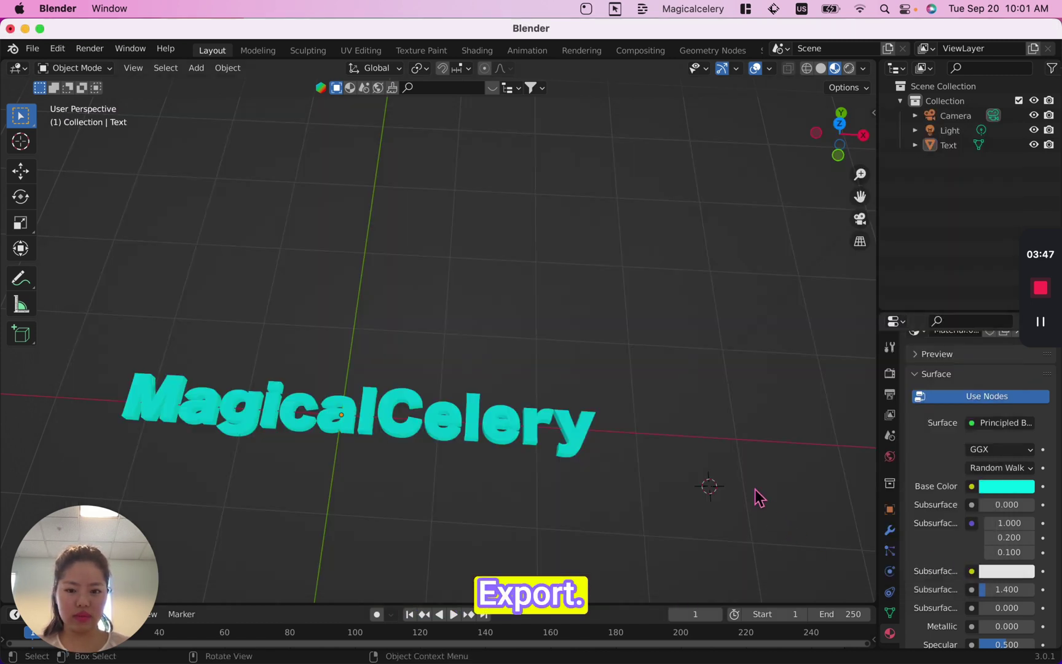
pyautogui.press('F4')
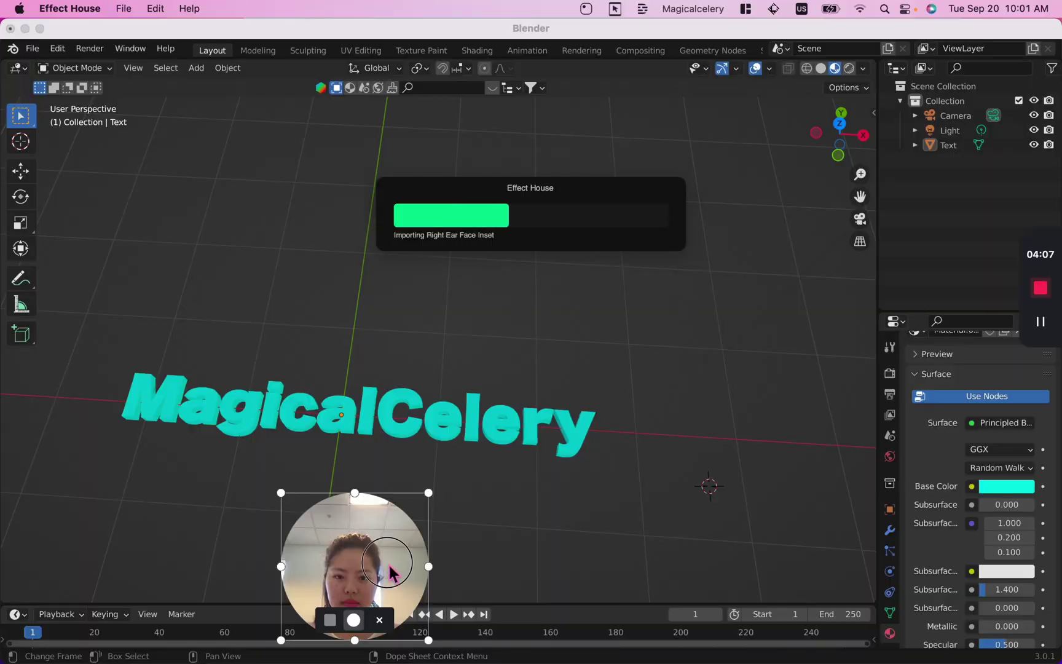
# Import magicalcelery text.fbx from Downloads into the Effect House assets.
pyautogui.moveTo(381, 569)
pyautogui.mouseDown()
pyautogui.moveTo(252, 547)
pyautogui.moveTo(177, 551)
pyautogui.moveTo(385, 549)
pyautogui.mouseUp()
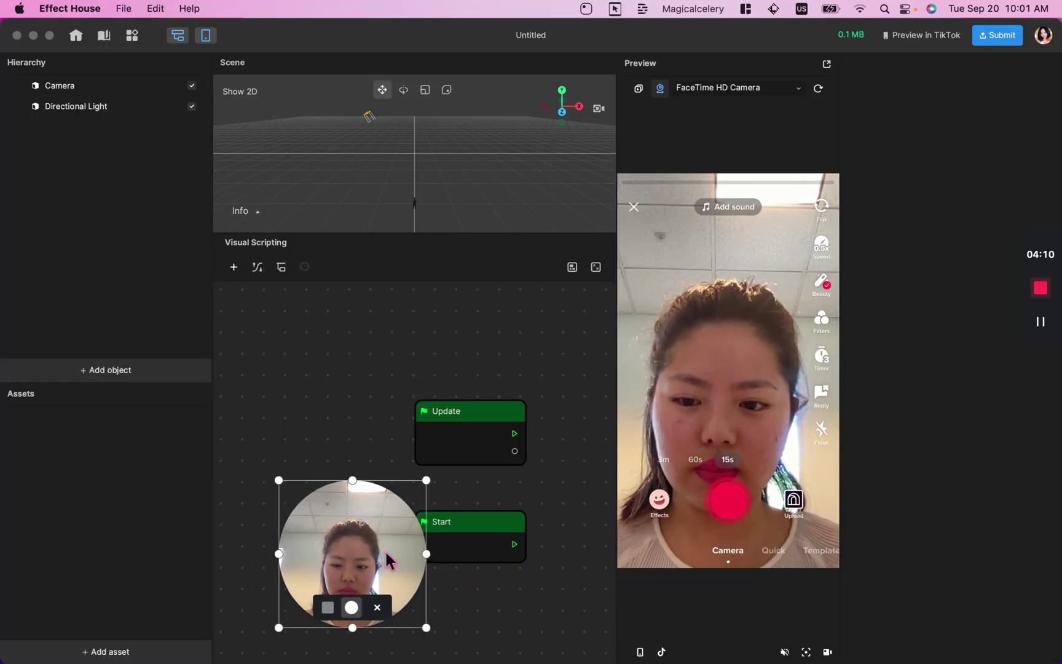
pyautogui.click(120, 653)
pyautogui.moveTo(171, 523)
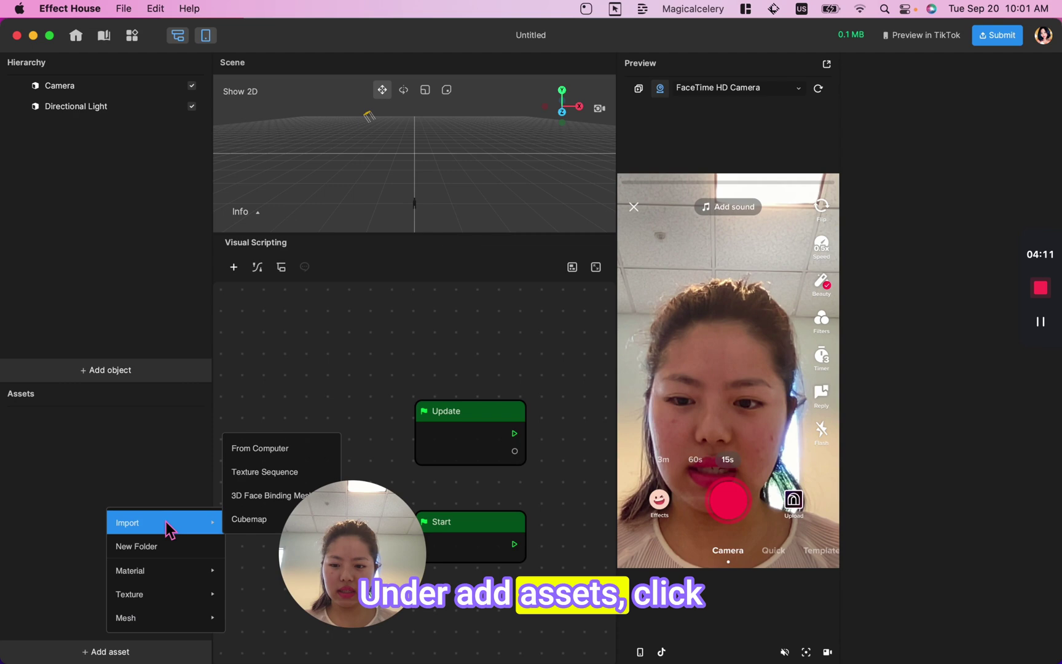
pyautogui.click(263, 448)
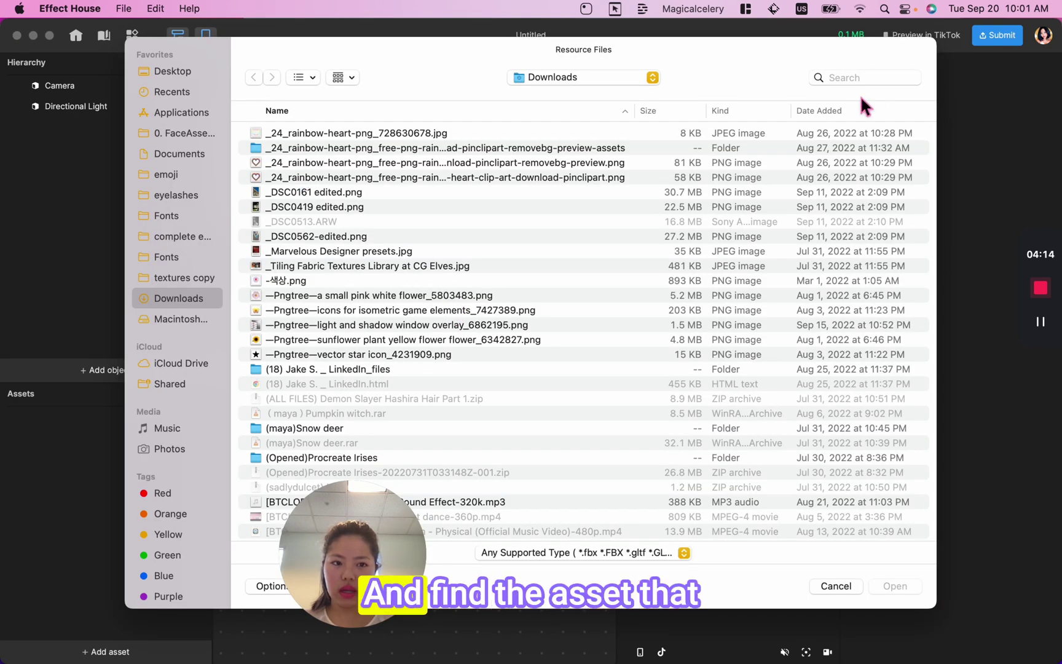
pyautogui.click(831, 111)
pyautogui.doubleClick(338, 133)
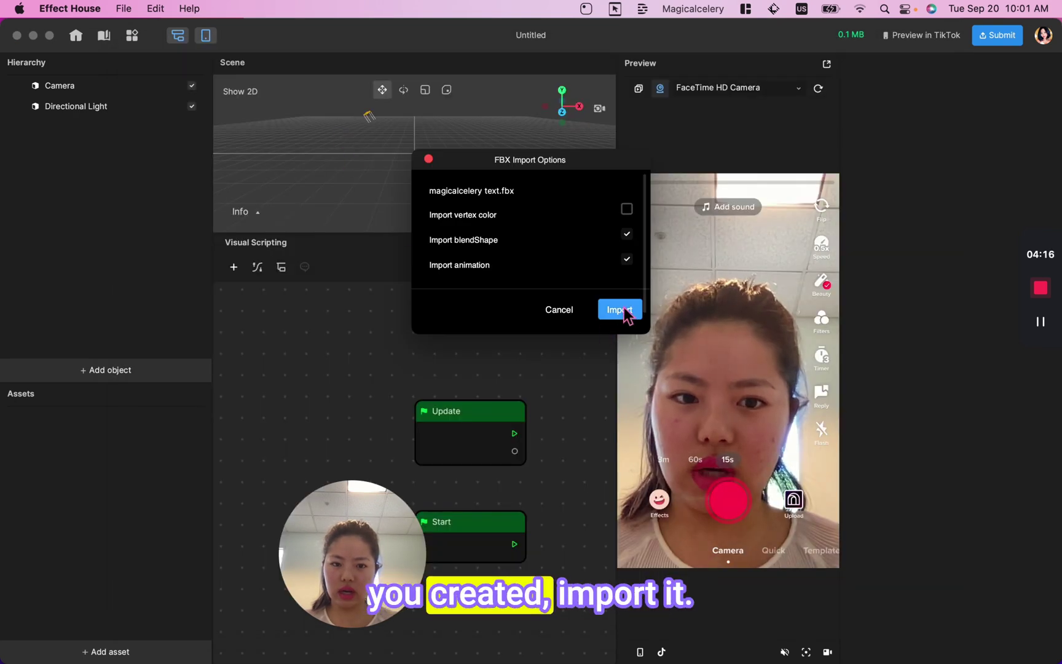
pyautogui.click(620, 309)
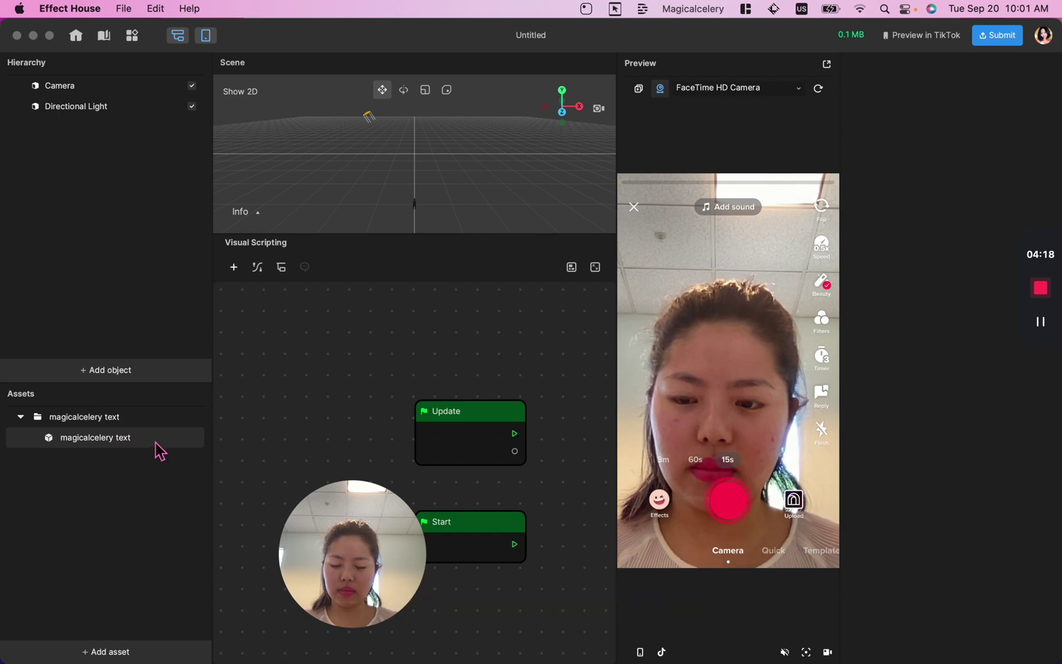
# Place the MagicalCelery mesh in the scene, enlarge the Scene panel, and scale the text to about a fifth.
pyautogui.moveTo(99, 447); pyautogui.dragTo(146, 277)
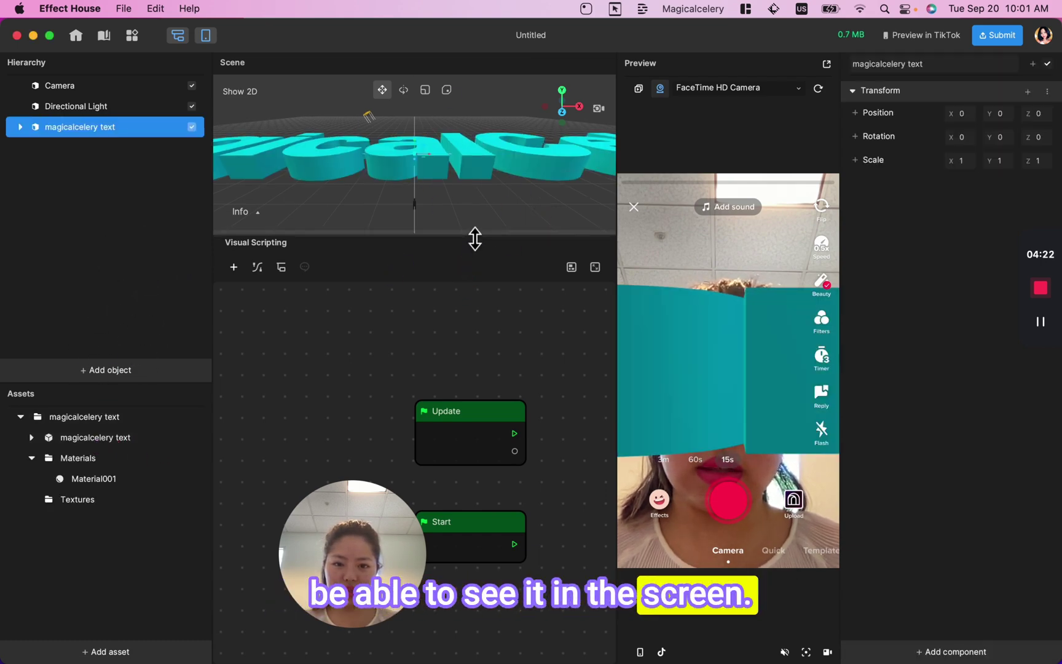
pyautogui.moveTo(474, 238); pyautogui.dragTo(474, 470)
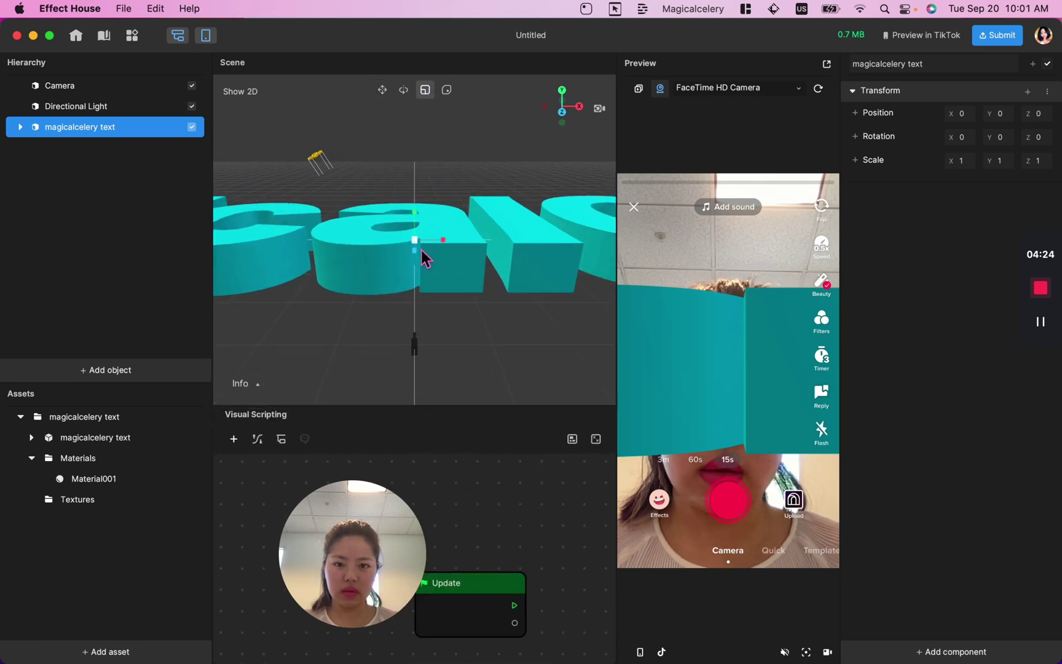
pyautogui.moveTo(422, 235); pyautogui.dragTo(420, 310)
pyautogui.press('e')
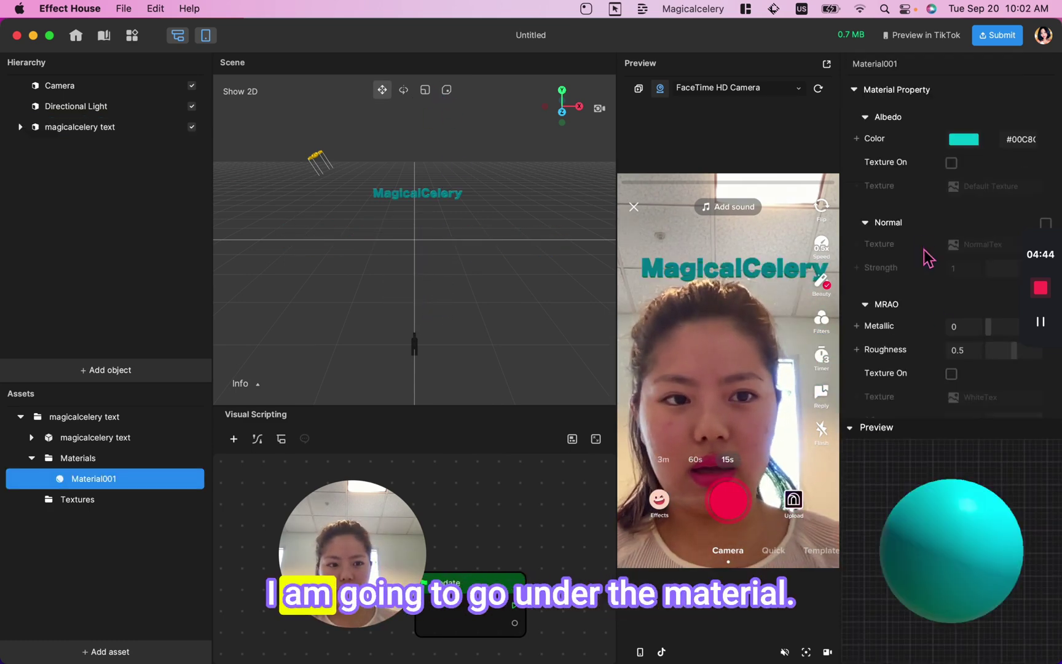
# Make Material001 metallic and glossy with Metallic 0.782 and Roughness 0.167.
pyautogui.scroll(-1, 928, 258)
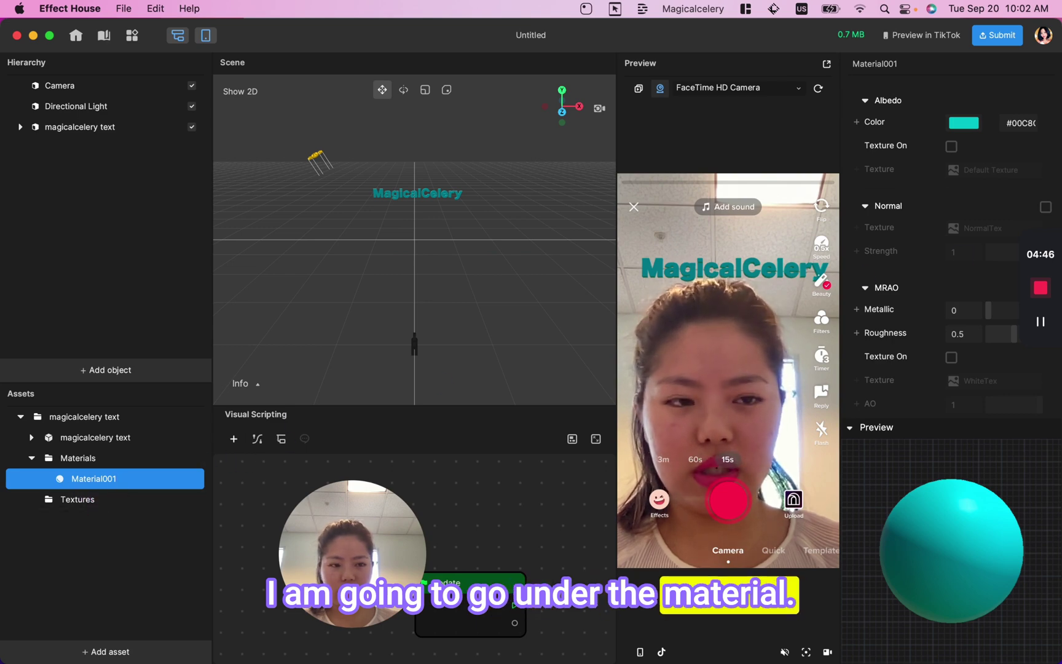
pyautogui.scroll(-5, 902, 214)
pyautogui.scroll(6, 903, 215)
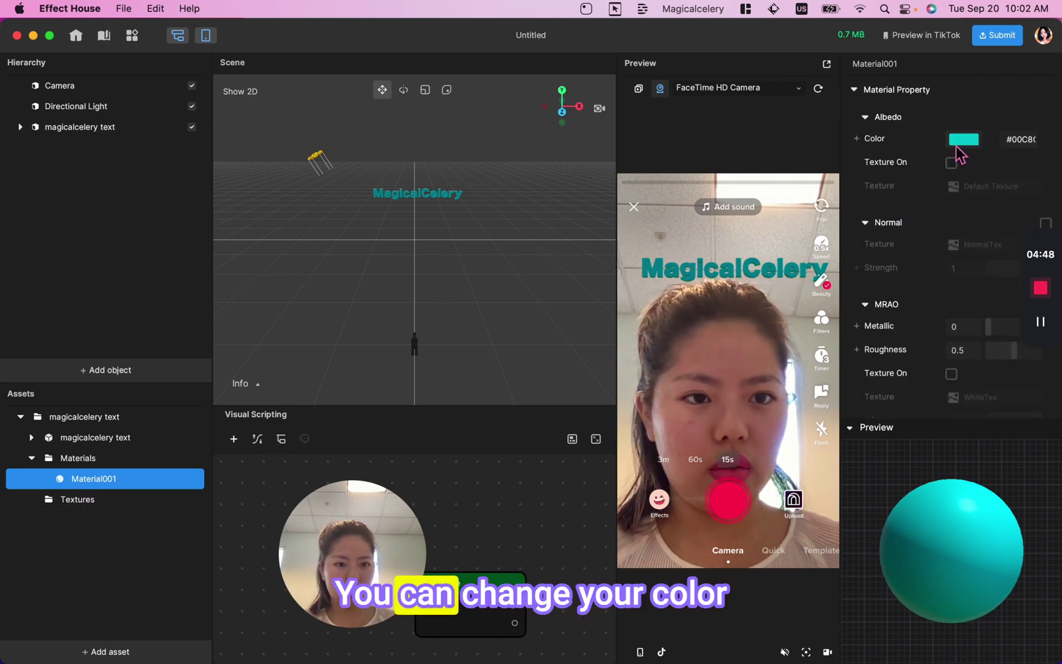
pyautogui.scroll(-4, 939, 209)
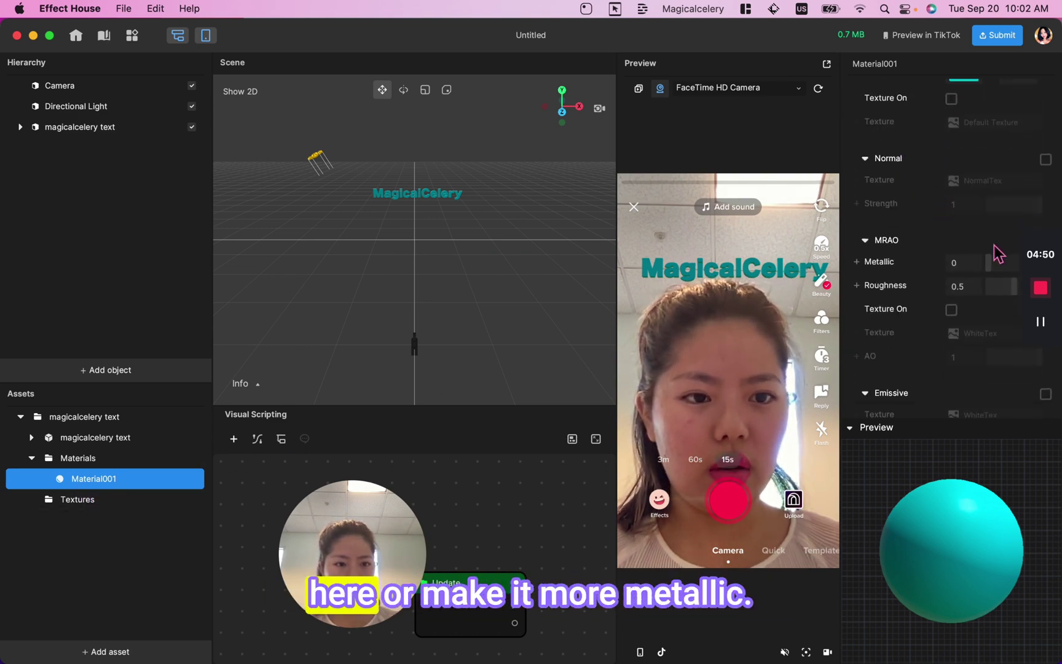
pyautogui.moveTo(996, 265)
pyautogui.mouseDown()
pyautogui.moveTo(1011, 263)
pyautogui.moveTo(991, 286)
pyautogui.mouseUp()
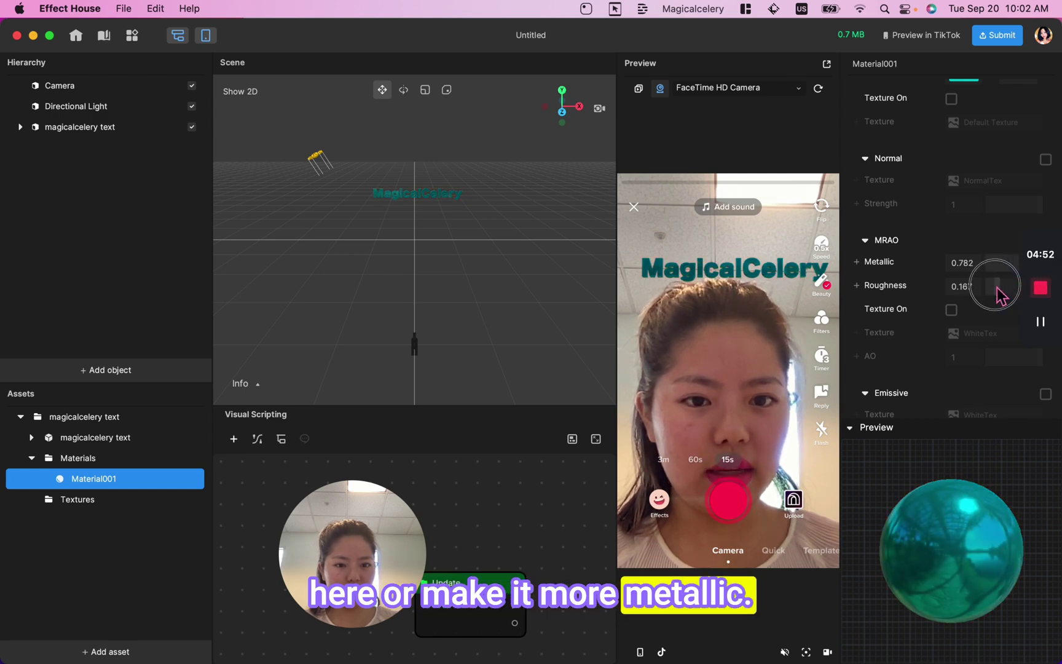
# Raise Material001's Environment Intensity to 4.846 and enlarge the Visual Scripting area.
pyautogui.scroll(-15, 938, 274)
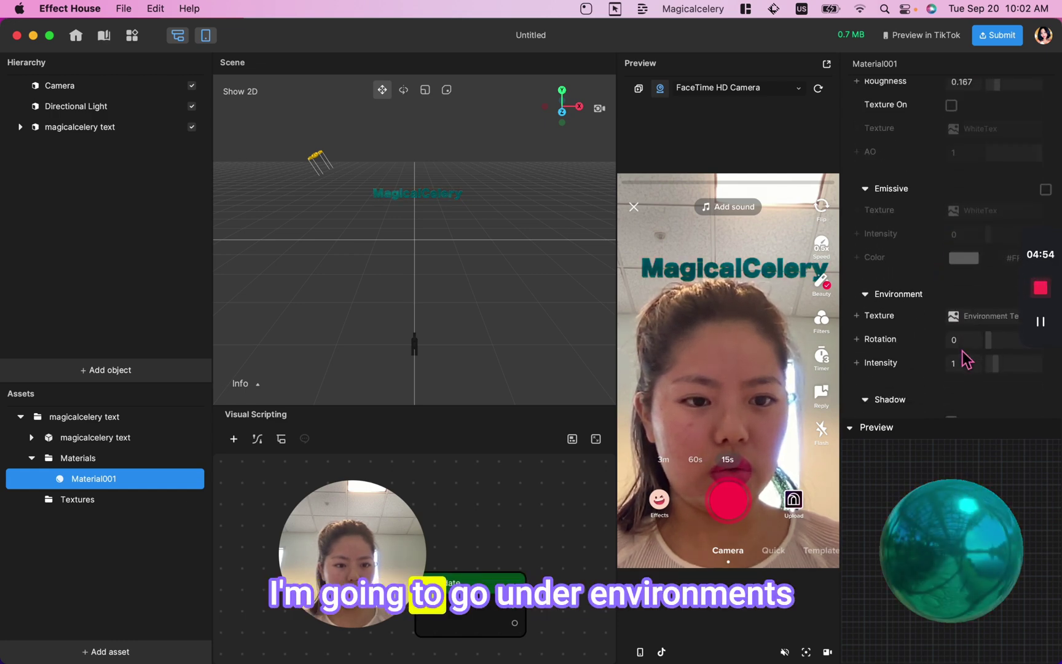
pyautogui.moveTo(996, 320); pyautogui.dragTo(1034, 324)
pyautogui.scroll(-6, 1001, 367)
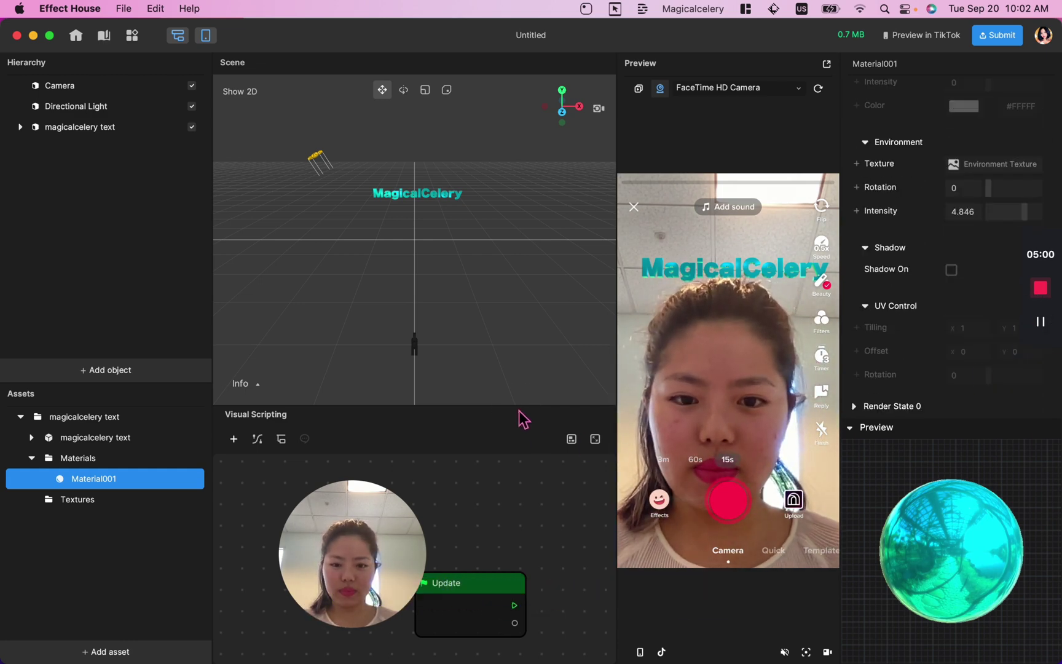
pyautogui.moveTo(520, 362); pyautogui.dragTo(520, 223)
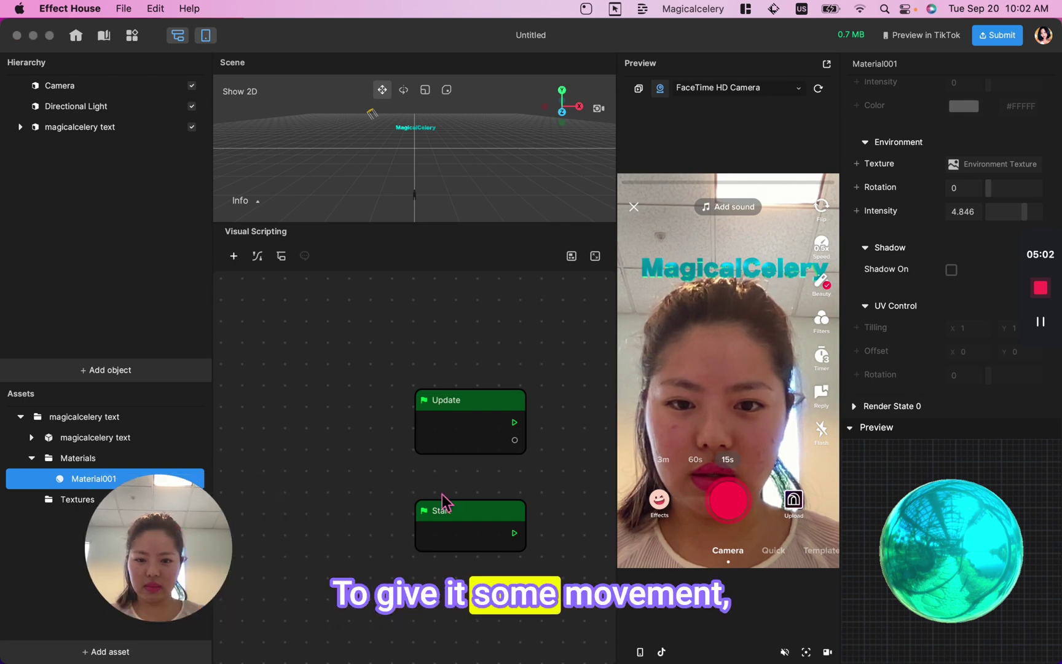
# Add a Transit by Time node found by searching 'trans' and wire the Start event into it.
pyautogui.hscroll(3, 486, 467)
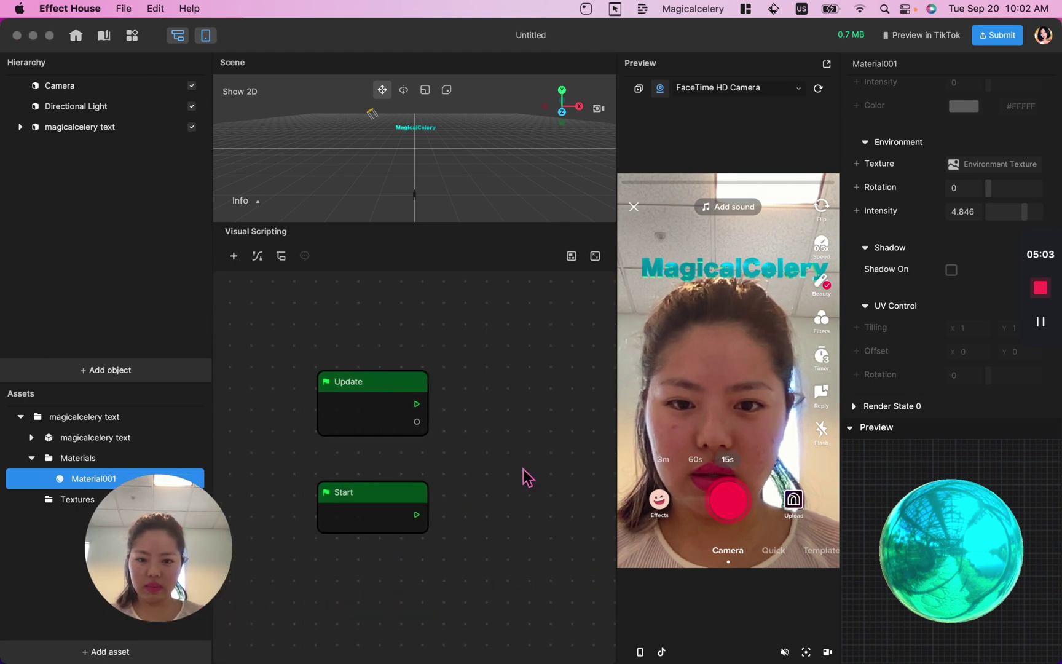
pyautogui.rightClick(515, 422)
pyautogui.click(571, 426)
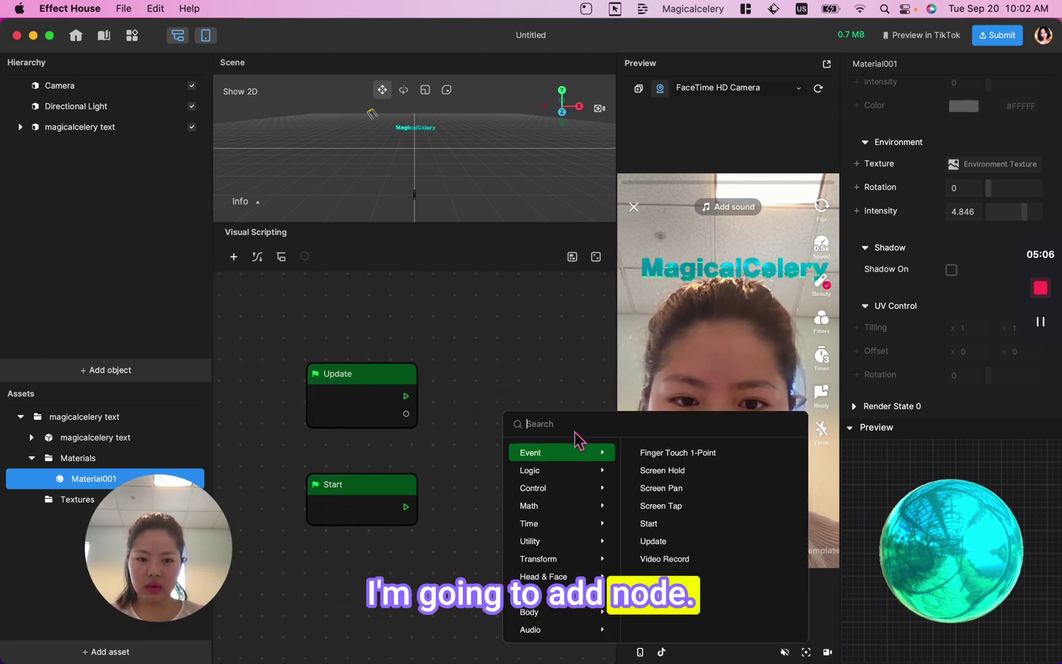
pyautogui.write('transi')
pyautogui.click(577, 450)
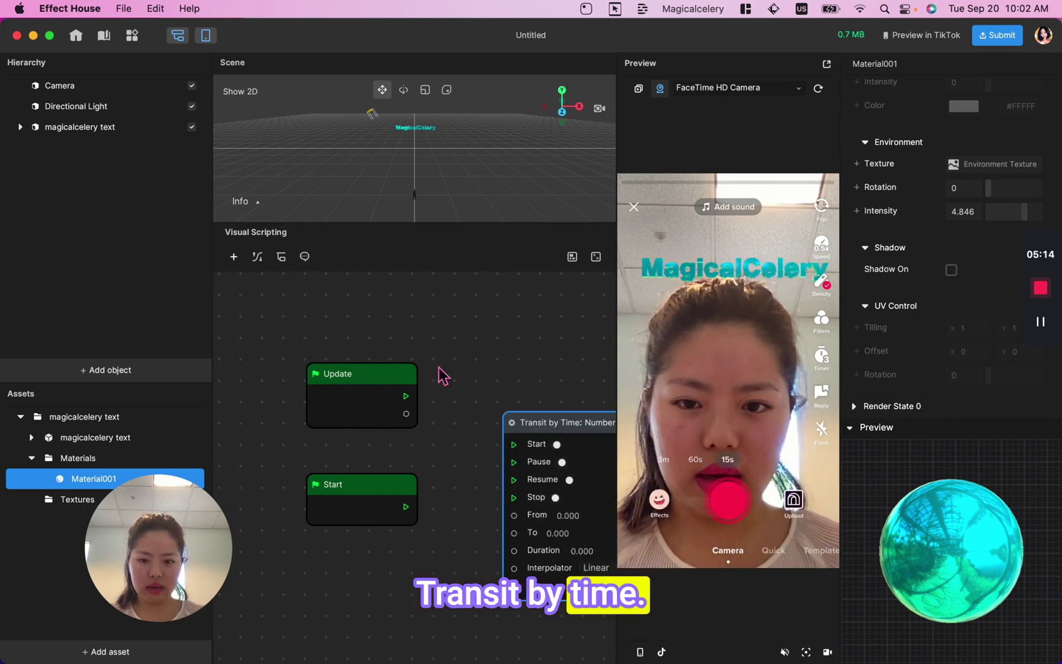
pyautogui.hscroll(3, 442, 375)
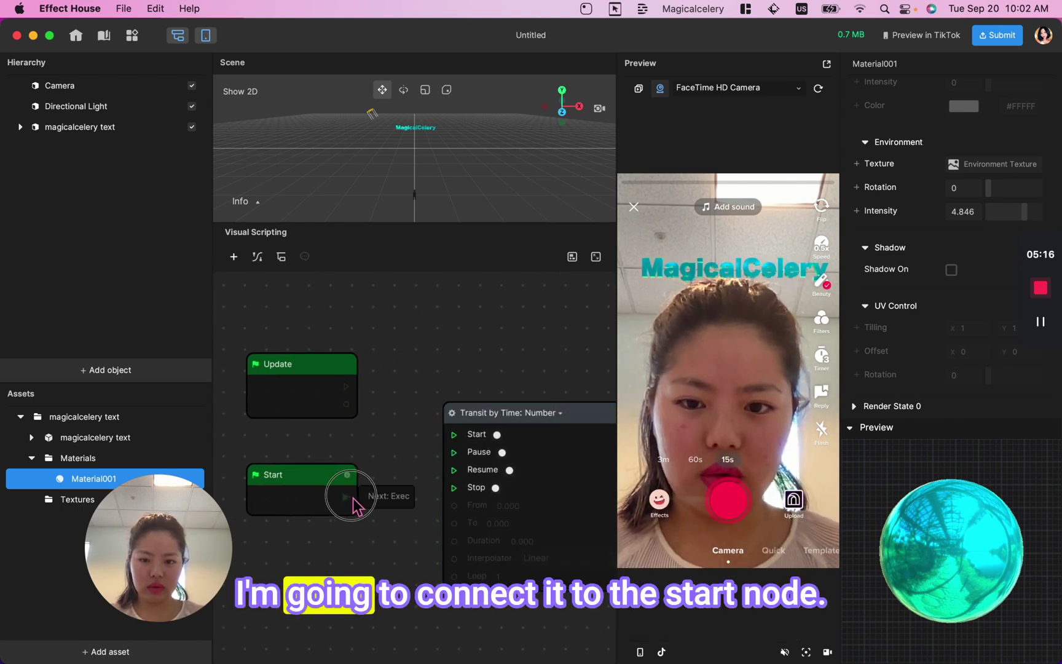
pyautogui.moveTo(346, 496); pyautogui.dragTo(454, 434)
pyautogui.hscroll(3, 501, 389)
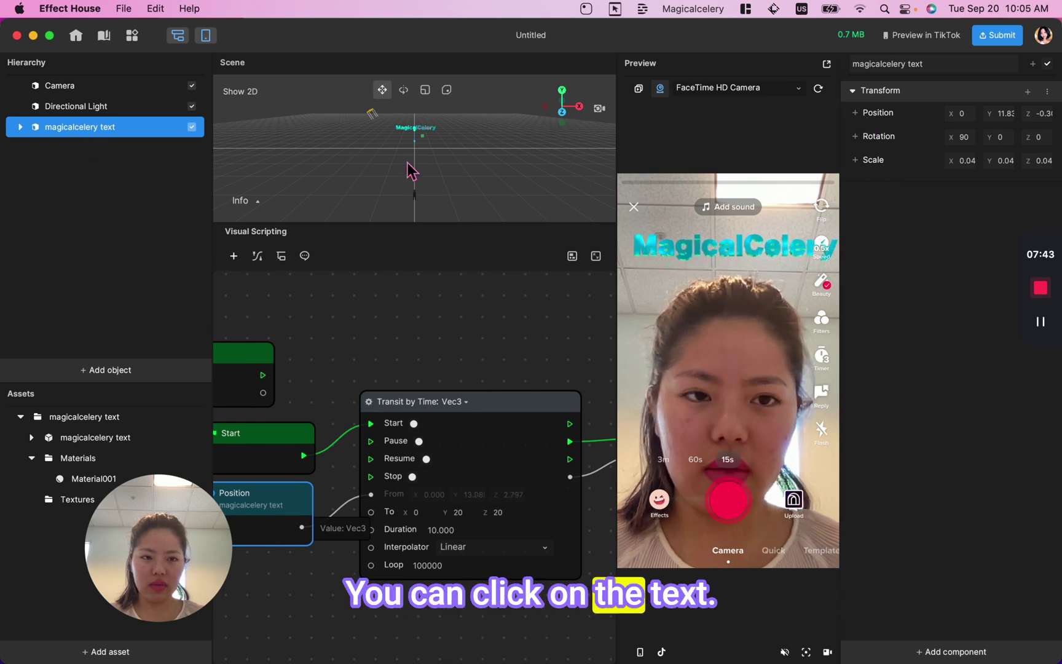
# Add a Set Position node for the magicalcelery text after the Transit by Time node.
pyautogui.click(858, 116)
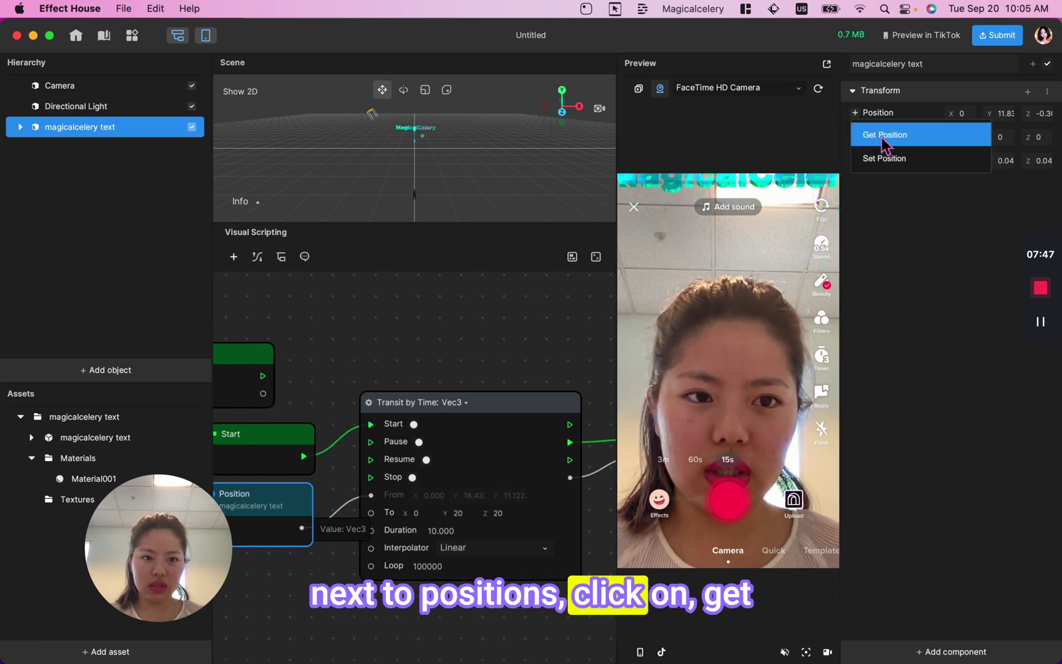
pyautogui.click(323, 569)
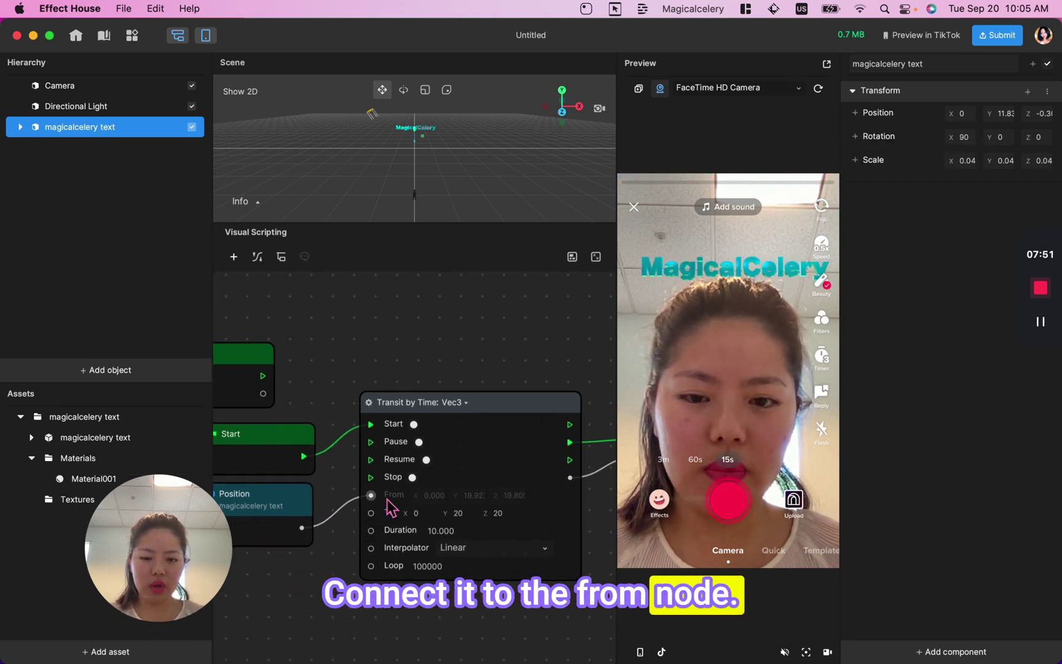
pyautogui.hscroll(5, 388, 507)
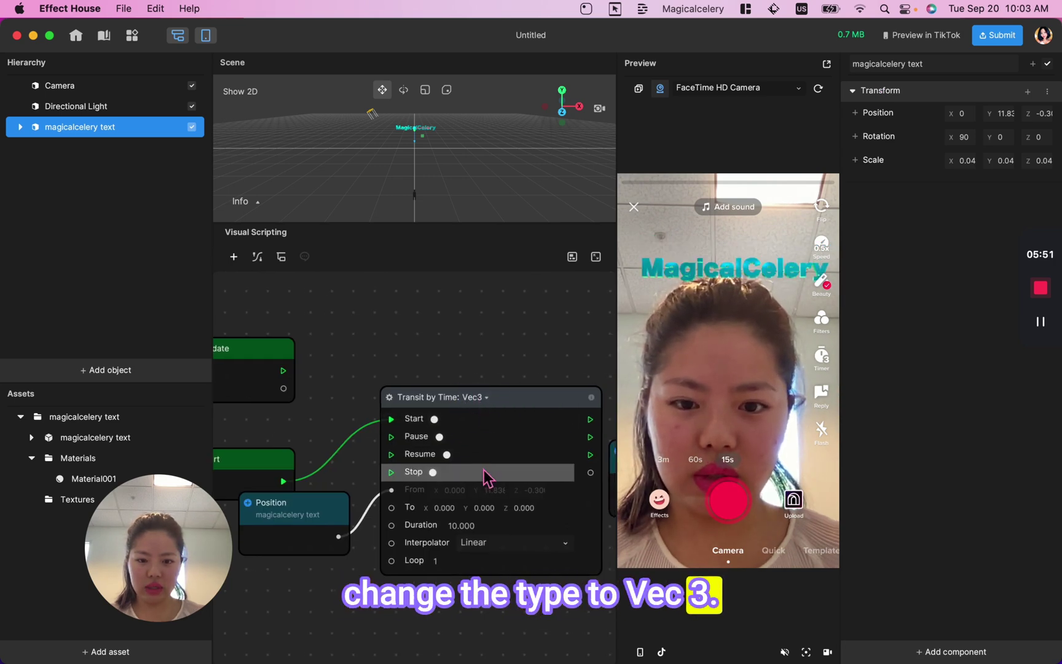
pyautogui.hscroll(1, 486, 481)
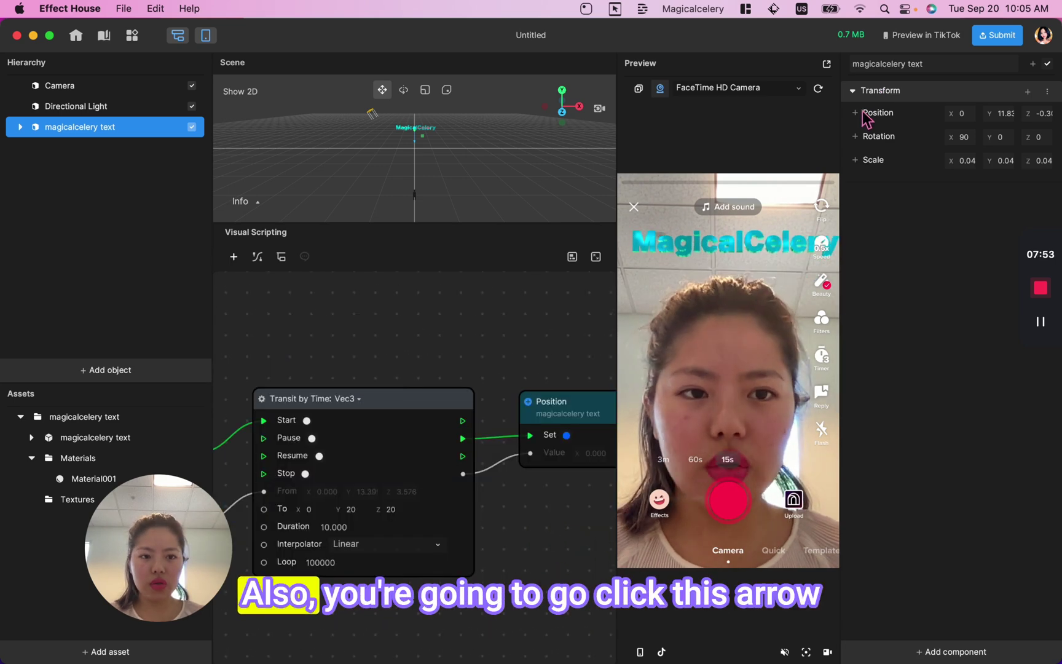
pyautogui.click(858, 113)
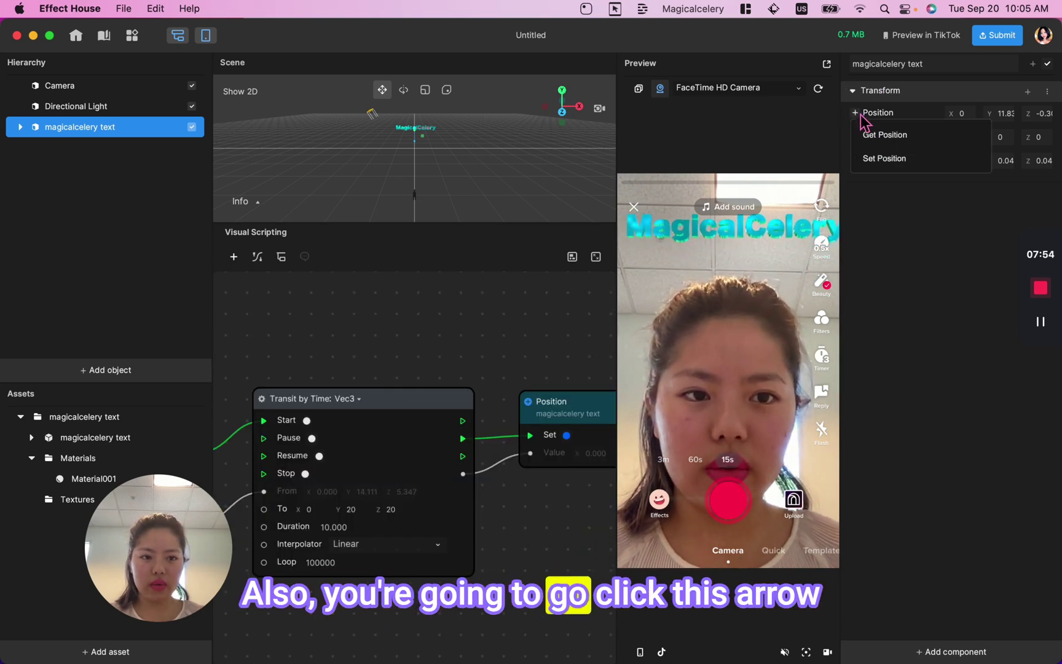
pyautogui.moveTo(894, 164); pyautogui.dragTo(532, 439)
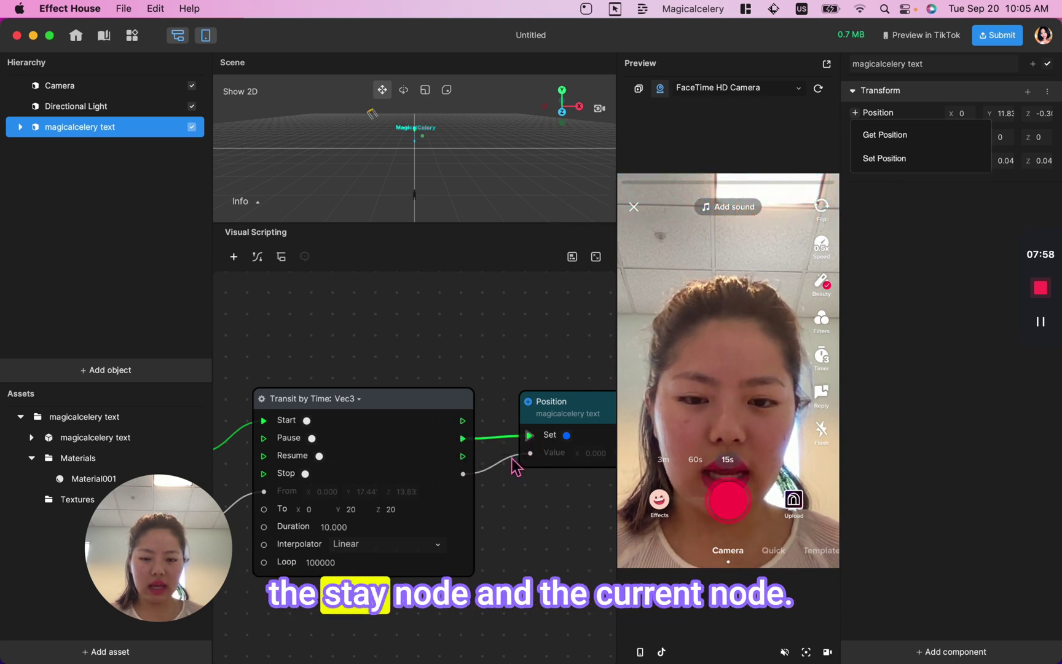
pyautogui.hscroll(-5, 528, 464)
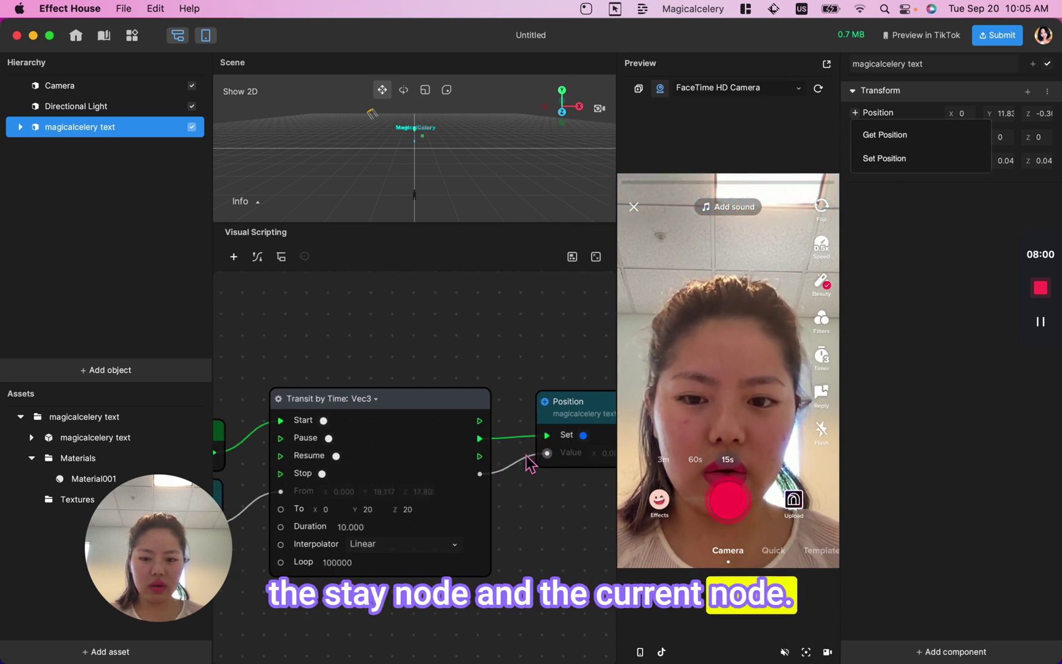